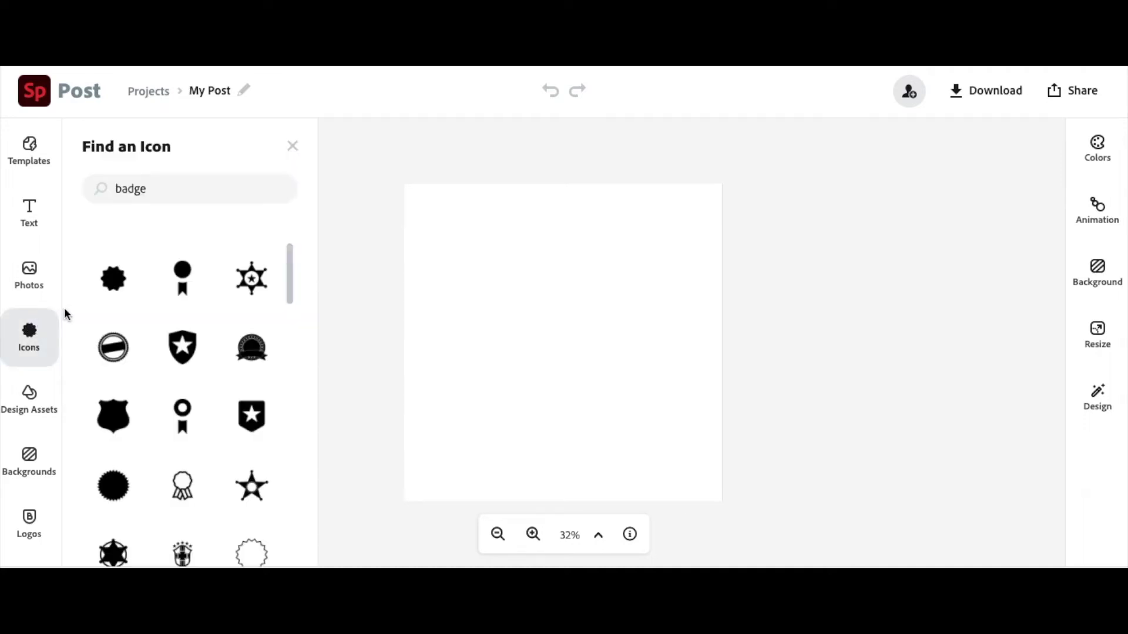
Add the orange starburst from the 'badge' icon search and stretch it to fill the square canvas
{"action": "left_click", "coordinate": [110, 284]}
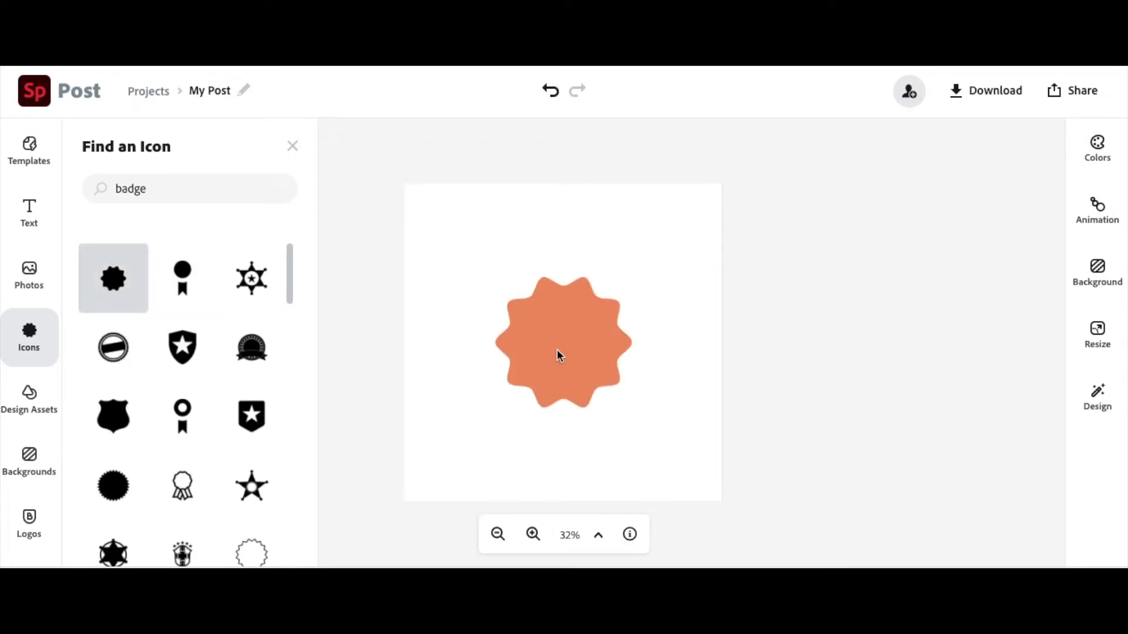
{"action": "left_click", "coordinate": [557, 350]}
{"action": "left_click_drag", "start_coordinate": [493, 281], "coordinate": [393, 209]}
{"action": "left_click_drag", "start_coordinate": [632, 409], "coordinate": [724, 490]}
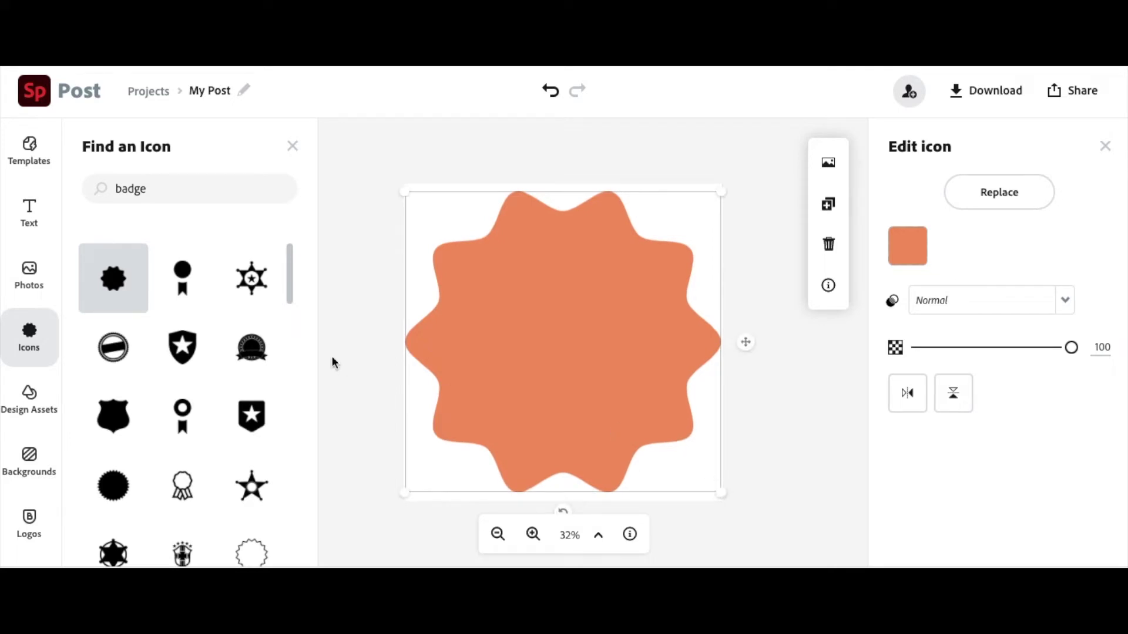
Add a second starburst and enlarge it to nearly cover the orange one
{"action": "left_click", "coordinate": [116, 282]}
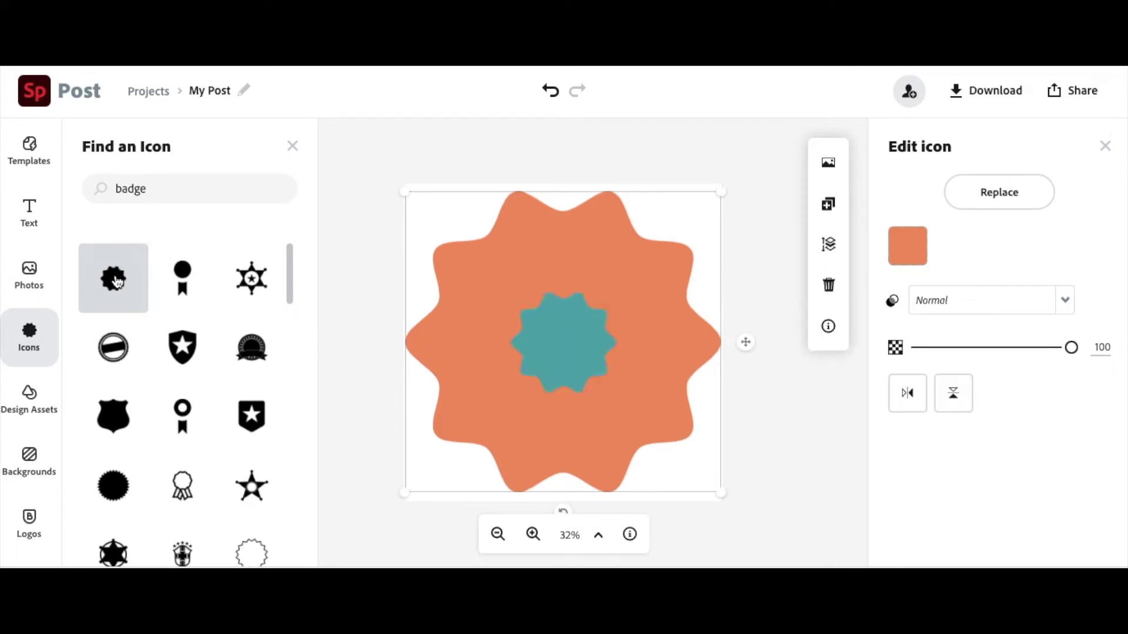
{"action": "left_click", "coordinate": [550, 326]}
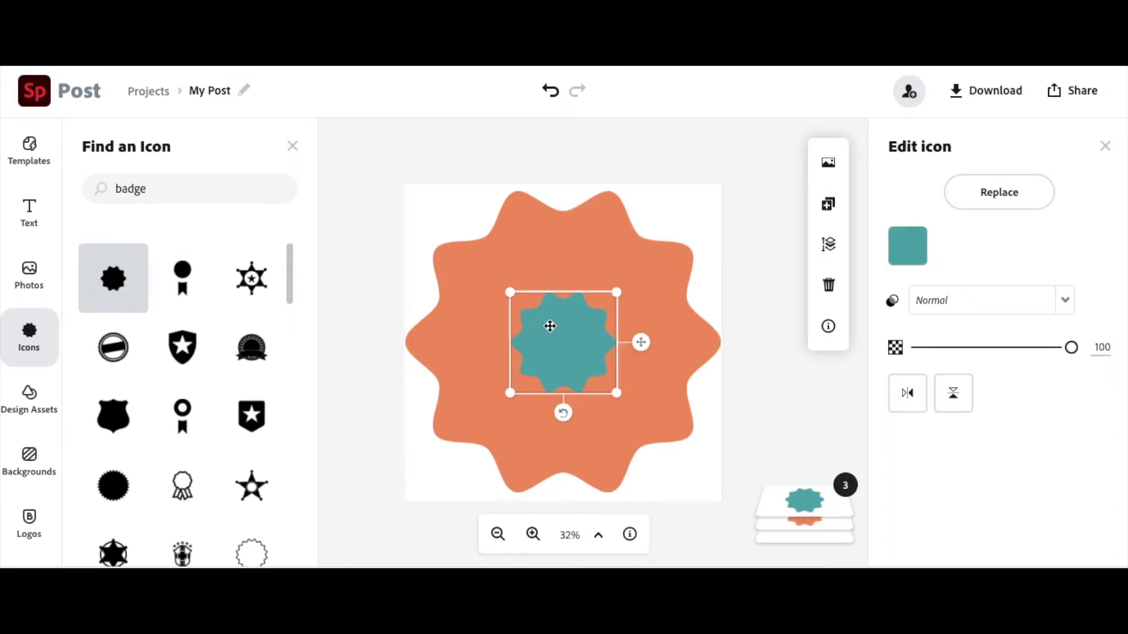
{"action": "left_click_drag", "start_coordinate": [510, 292], "coordinate": [425, 229]}
{"action": "left_click_drag", "start_coordinate": [618, 392], "coordinate": [720, 464]}
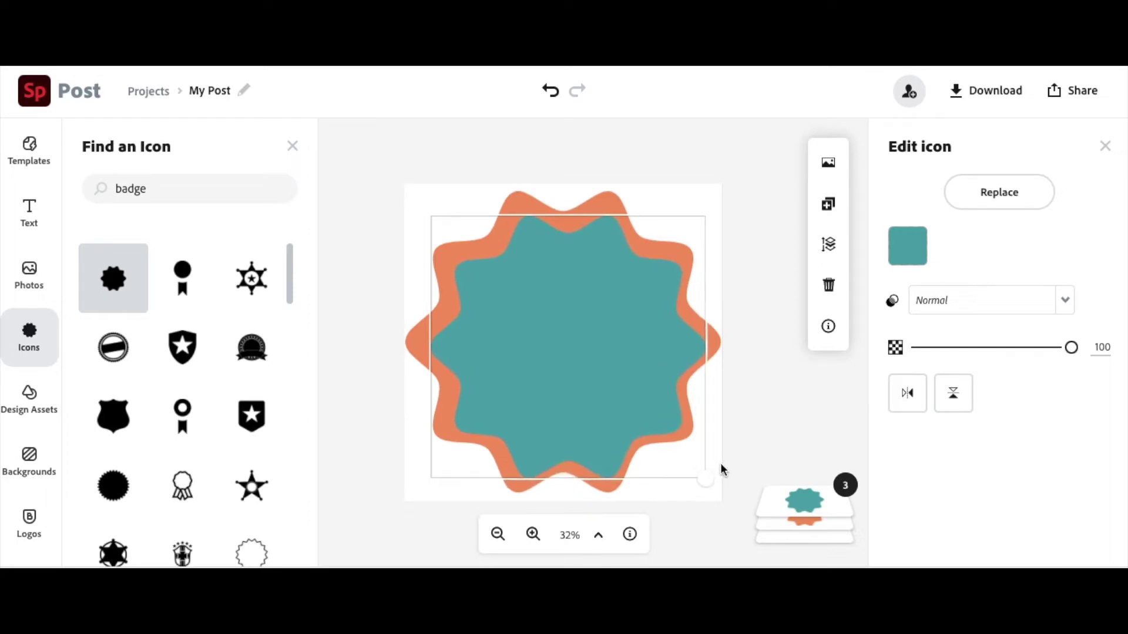
Recolour the second starburst bright cyan (#6AE1EC) and add a third starburst
{"action": "left_click", "coordinate": [895, 237]}
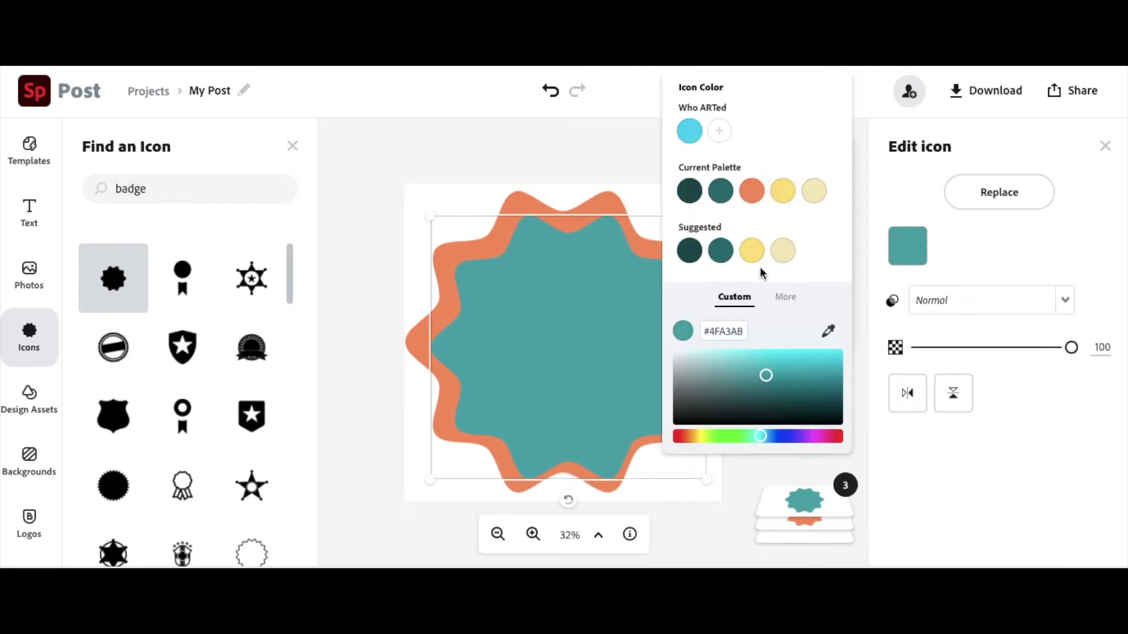
{"action": "left_click_drag", "start_coordinate": [766, 380], "coordinate": [769, 360]}
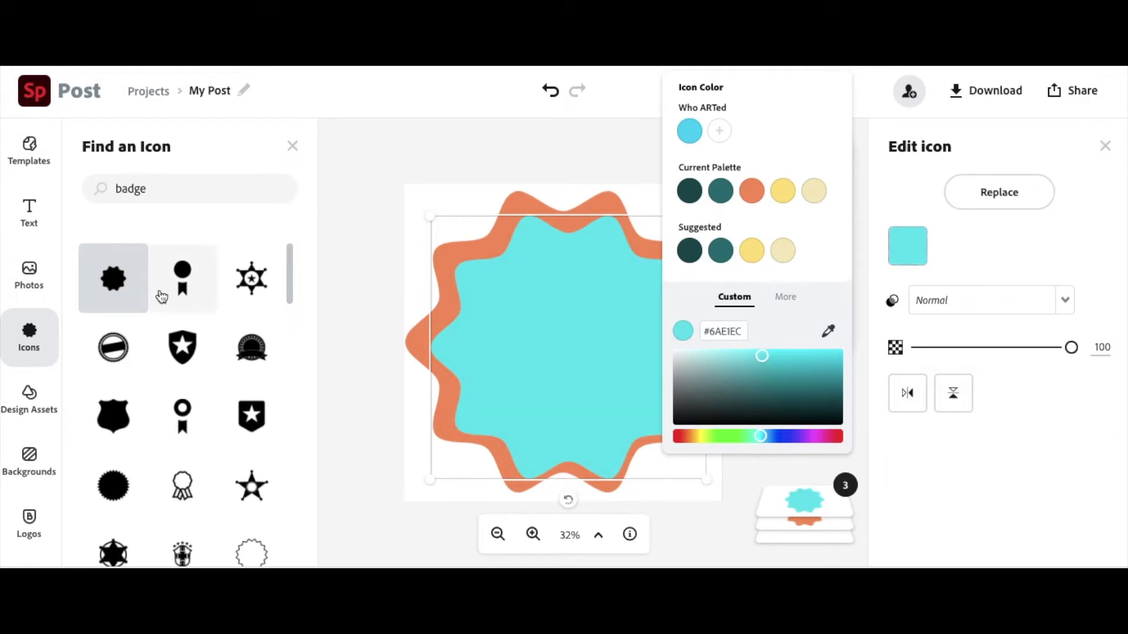
{"action": "left_click", "coordinate": [123, 286]}
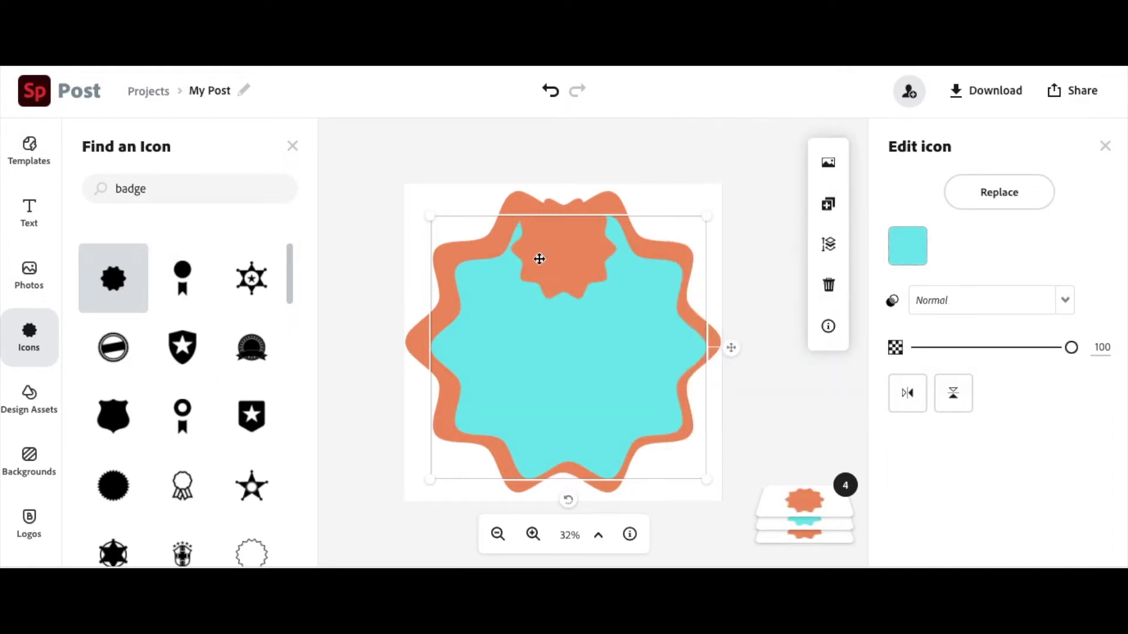
Resize and centre the third starburst inside the cyan one and colour it yellow
{"action": "left_click_drag", "start_coordinate": [591, 226], "coordinate": [632, 386]}
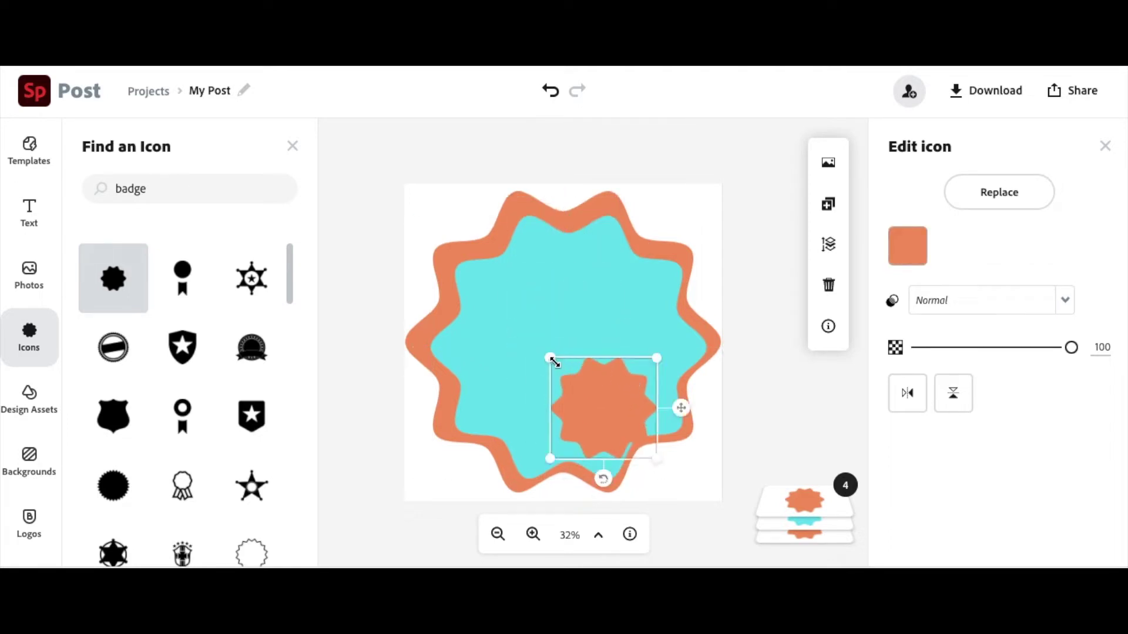
{"action": "left_click_drag", "start_coordinate": [550, 359], "coordinate": [434, 227]}
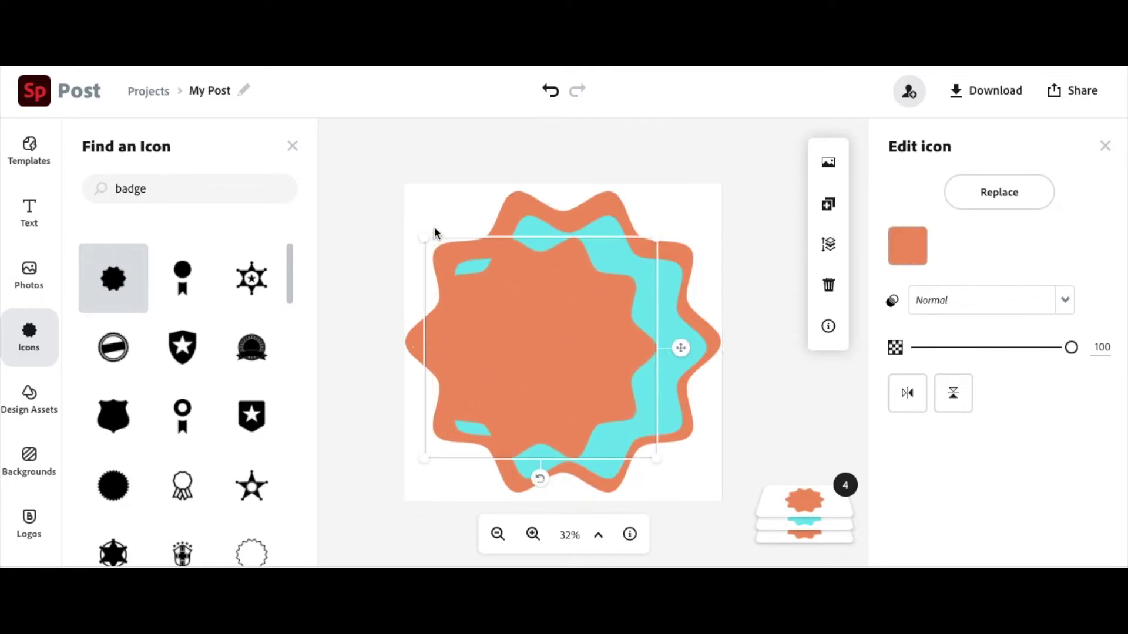
{"action": "left_click_drag", "start_coordinate": [519, 317], "coordinate": [542, 329]}
{"action": "mouse_move", "coordinate": [461, 252]}
{"action": "left_mouse_down"}
{"action": "mouse_move", "coordinate": [438, 229]}
{"action": "mouse_move", "coordinate": [459, 249]}
{"action": "left_mouse_up"}
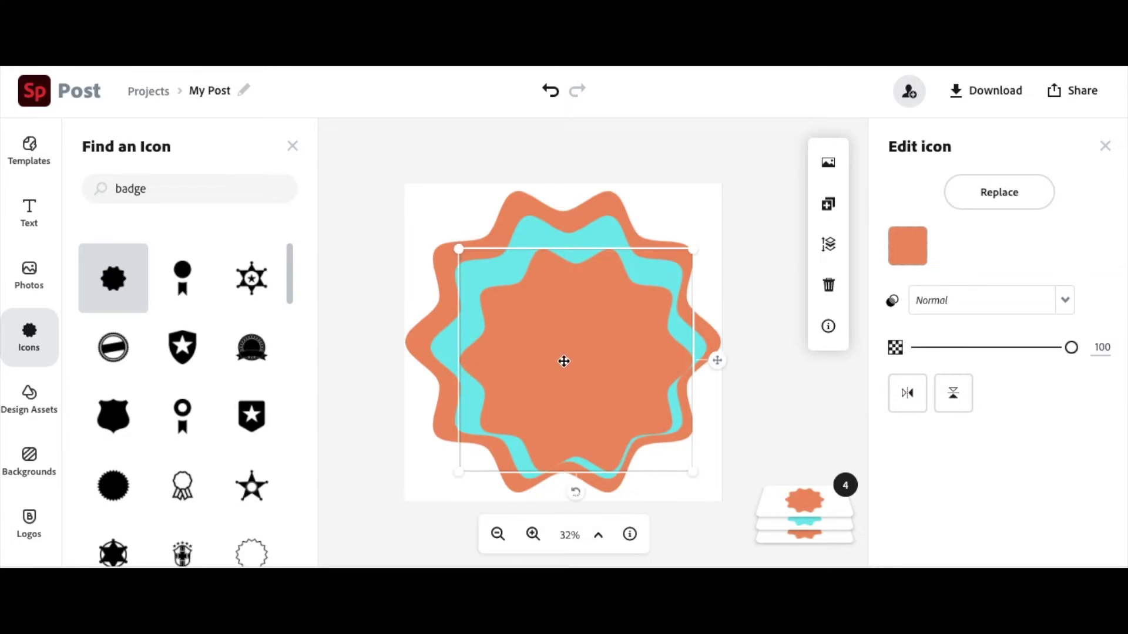
{"action": "left_click_drag", "start_coordinate": [564, 358], "coordinate": [564, 363]}
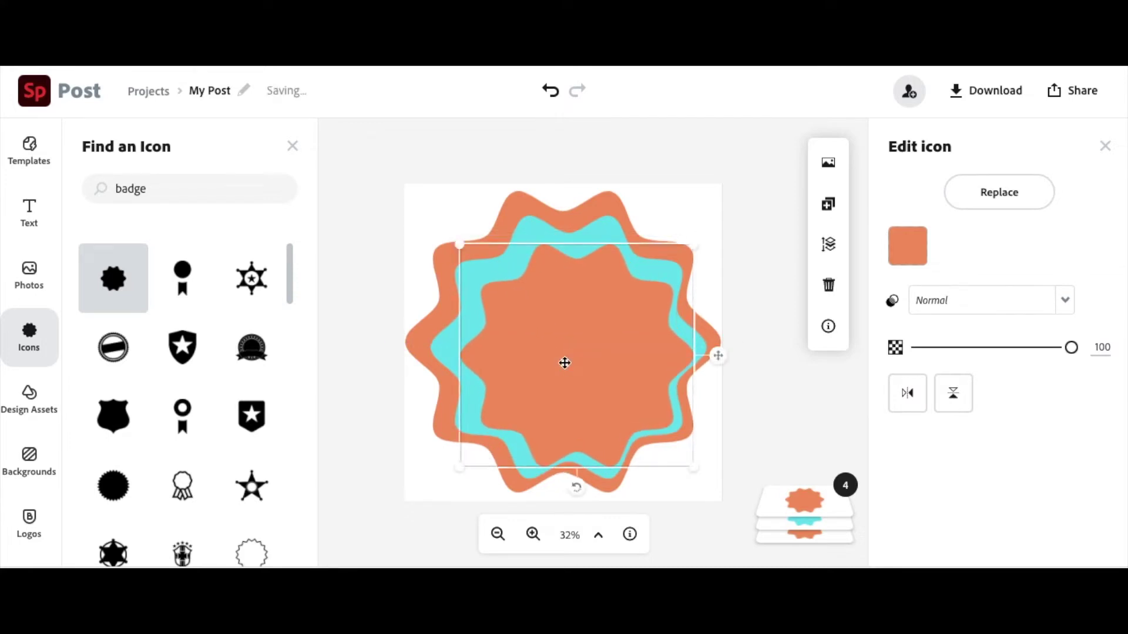
{"action": "left_click", "coordinate": [905, 240]}
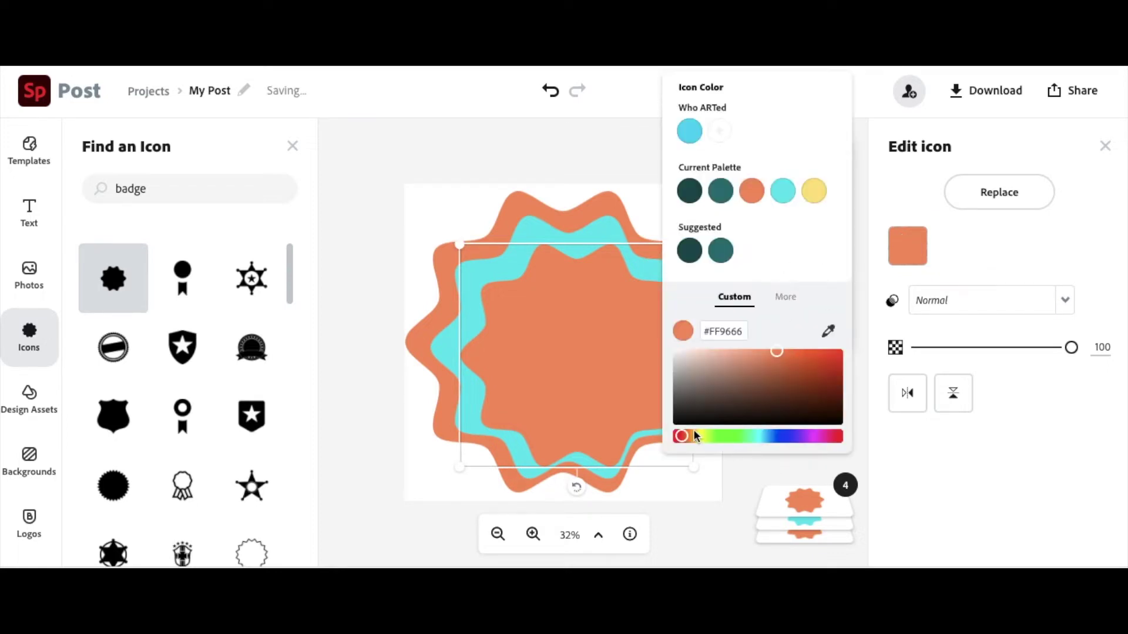
{"action": "left_click", "coordinate": [706, 436]}
{"action": "left_click", "coordinate": [410, 205]}
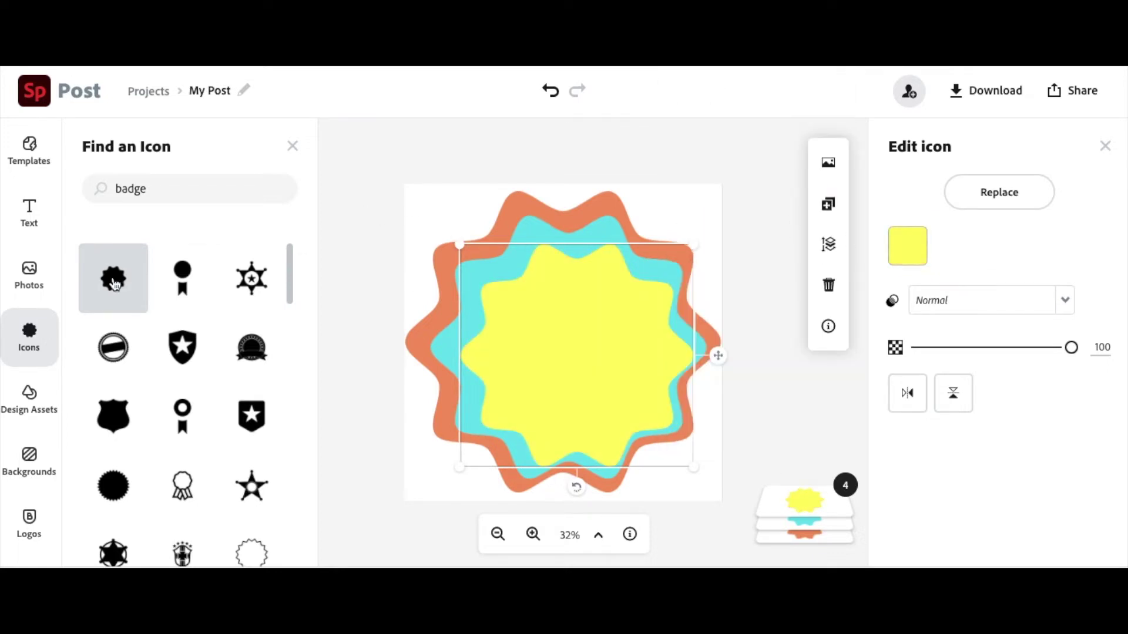
Add a fourth starburst inside the yellow one and colour it magenta (#F566FF)
{"action": "left_click_drag", "start_coordinate": [113, 283], "coordinate": [490, 277]}
{"action": "left_click_drag", "start_coordinate": [604, 389], "coordinate": [629, 380]}
{"action": "left_click", "coordinate": [906, 239]}
{"action": "left_click", "coordinate": [814, 436]}
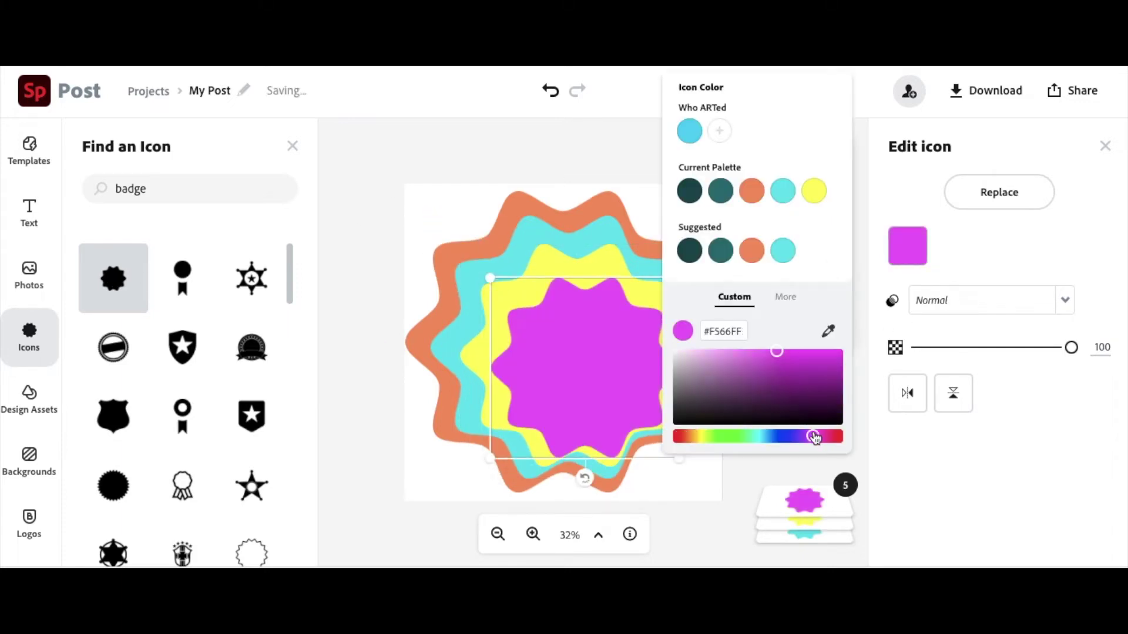
{"action": "left_click", "coordinate": [380, 269]}
Search the icons for 'banner' and add a ribbon banner to the design
{"action": "scroll", "coordinate": [176, 411], "scroll_direction": "down", "scroll_amount": 5}
{"action": "scroll", "coordinate": [172, 424], "scroll_direction": "down", "scroll_amount": 10}
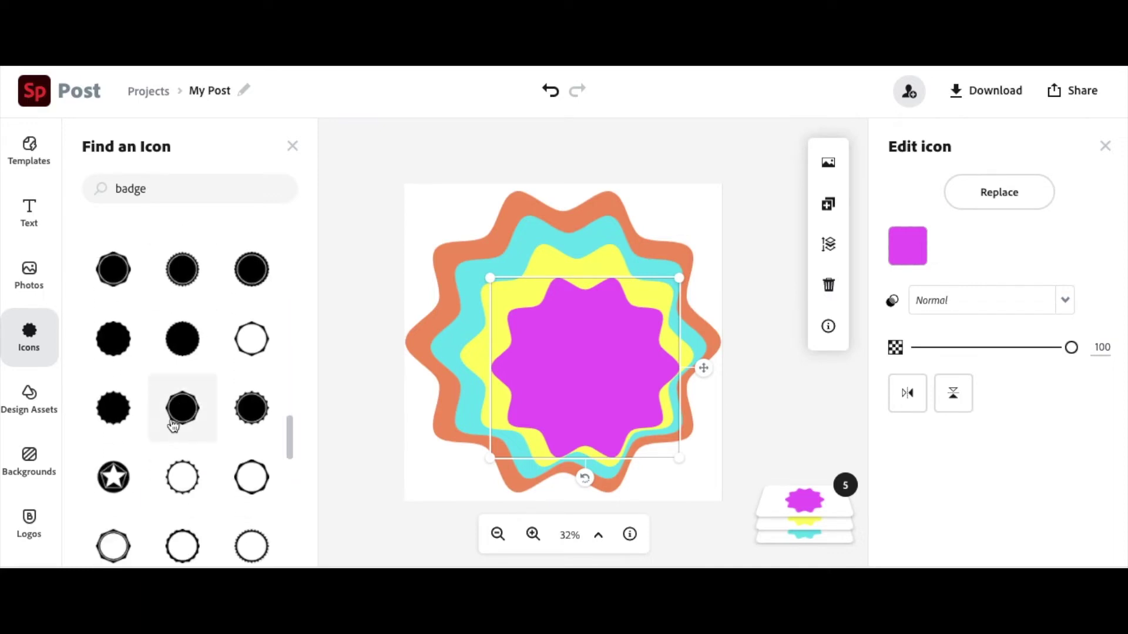
{"action": "scroll", "coordinate": [172, 424], "scroll_direction": "down", "scroll_amount": 8}
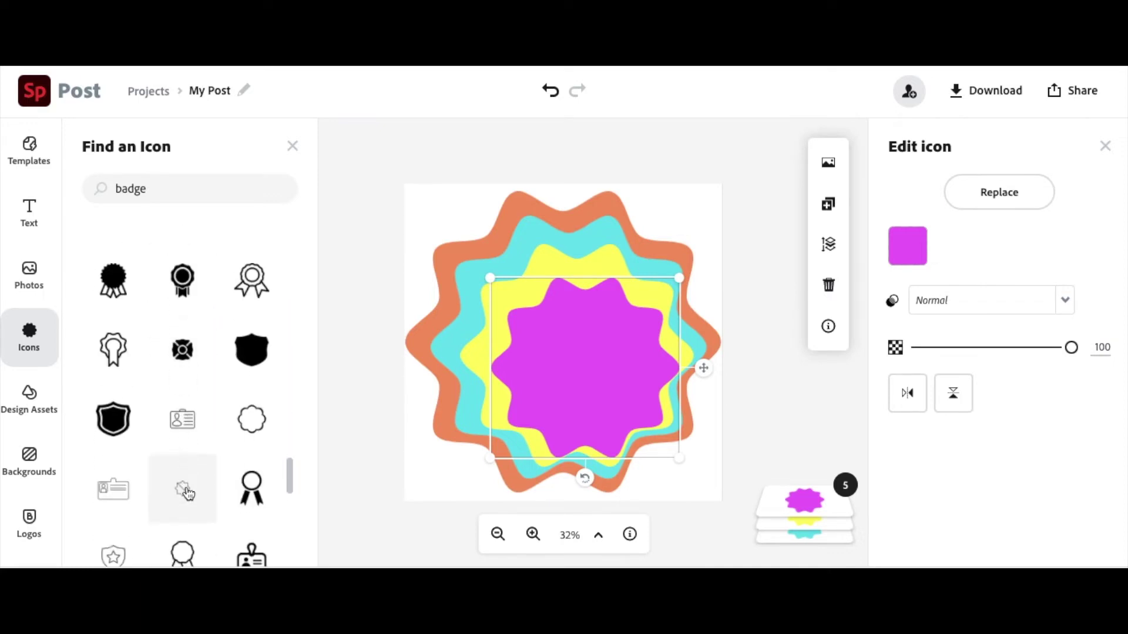
{"action": "scroll", "coordinate": [187, 493], "scroll_direction": "down", "scroll_amount": 10}
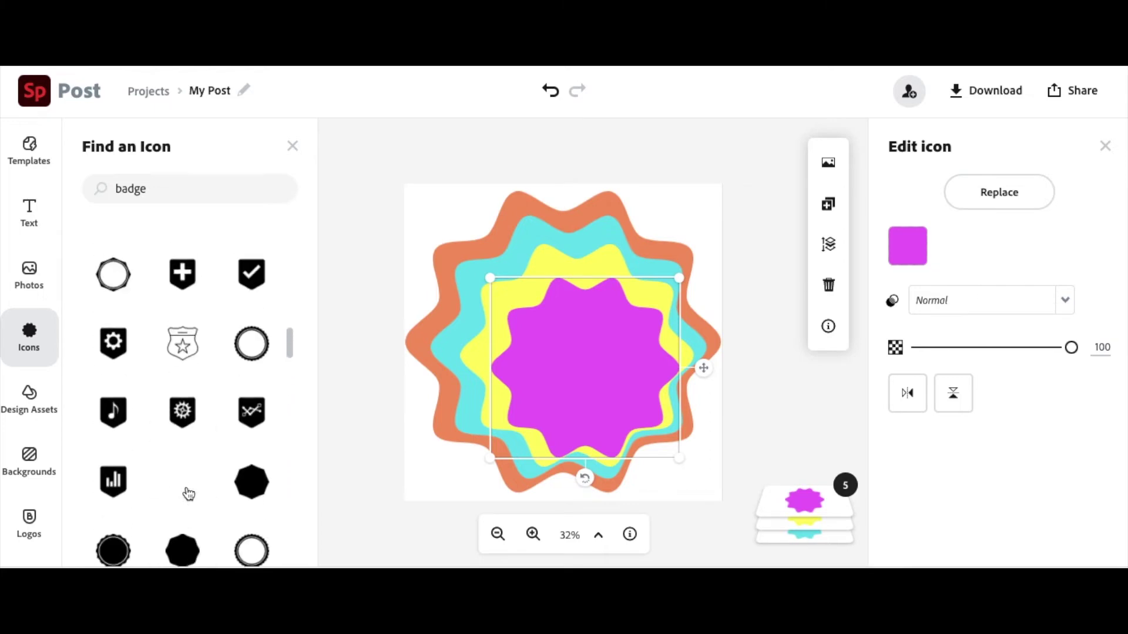
{"action": "scroll", "coordinate": [188, 493], "scroll_direction": "up", "scroll_amount": 20}
{"action": "double_click", "coordinate": [131, 188]}
{"action": "type", "text": "banner"}
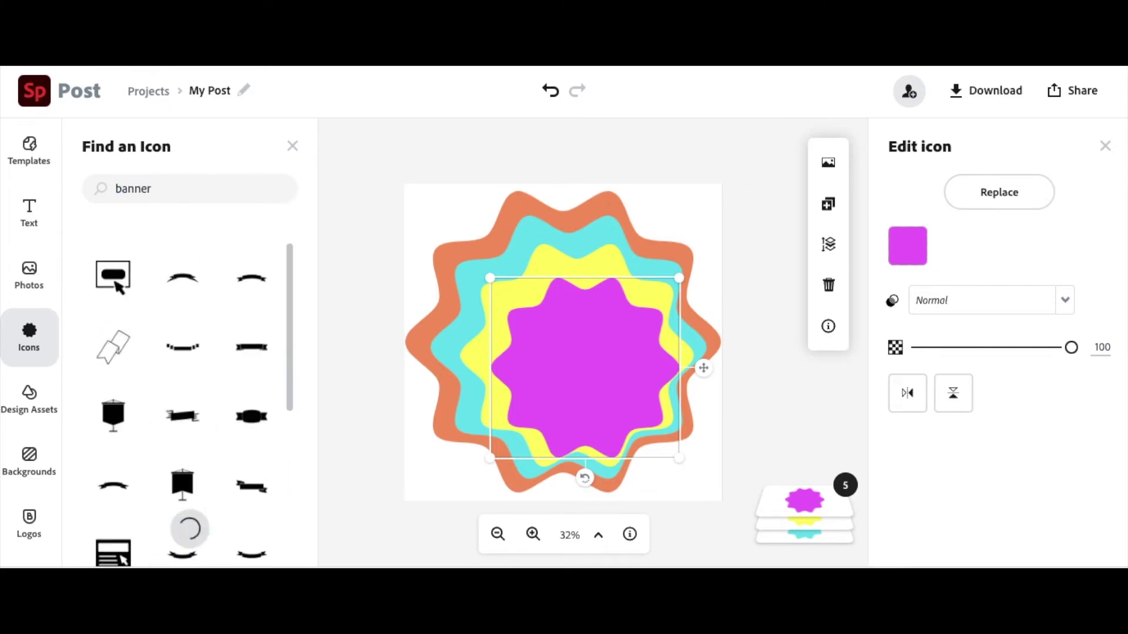
{"action": "scroll", "coordinate": [149, 431], "scroll_direction": "down", "scroll_amount": 1}
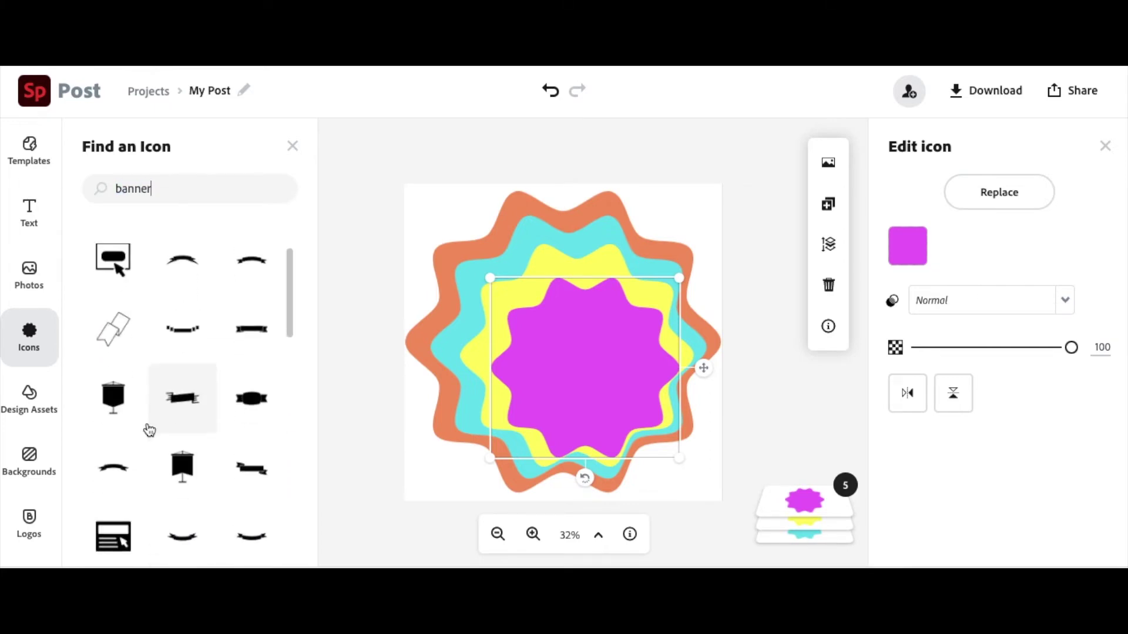
{"action": "left_click", "coordinate": [243, 476]}
Move the banner onto the badge centre and colour it dark teal
{"action": "left_click_drag", "start_coordinate": [463, 241], "coordinate": [560, 396]}
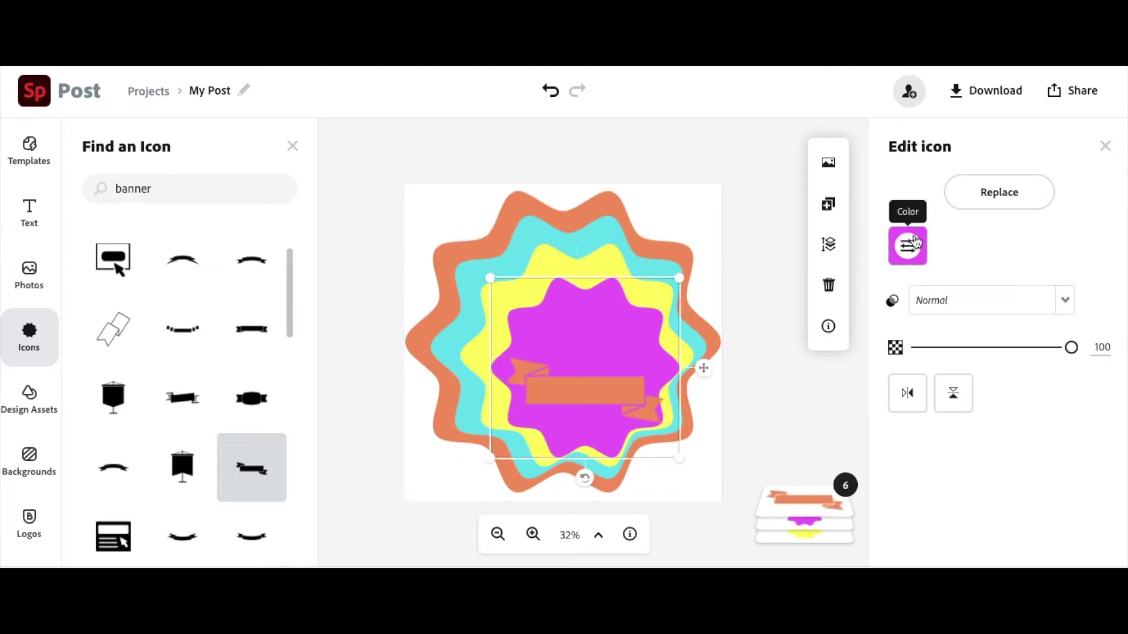
{"action": "left_click", "coordinate": [551, 390]}
{"action": "left_click", "coordinate": [917, 245]}
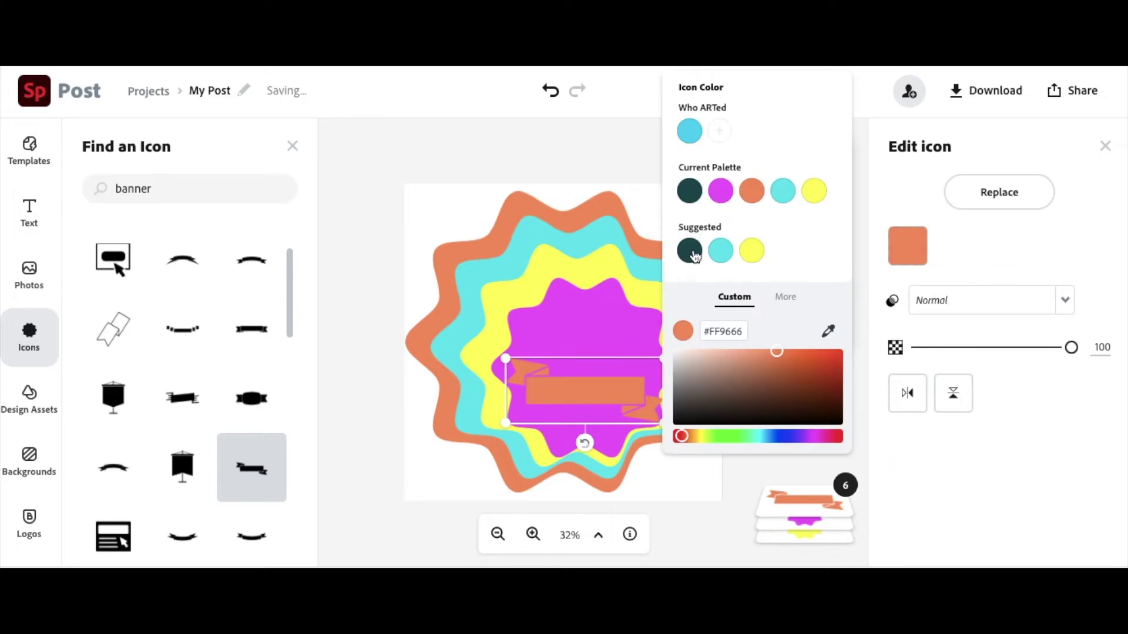
{"action": "left_click", "coordinate": [689, 191]}
Resize the banner to fit the magenta starburst and settle it across its lower middle
{"action": "left_click_drag", "start_coordinate": [506, 358], "coordinate": [421, 324]}
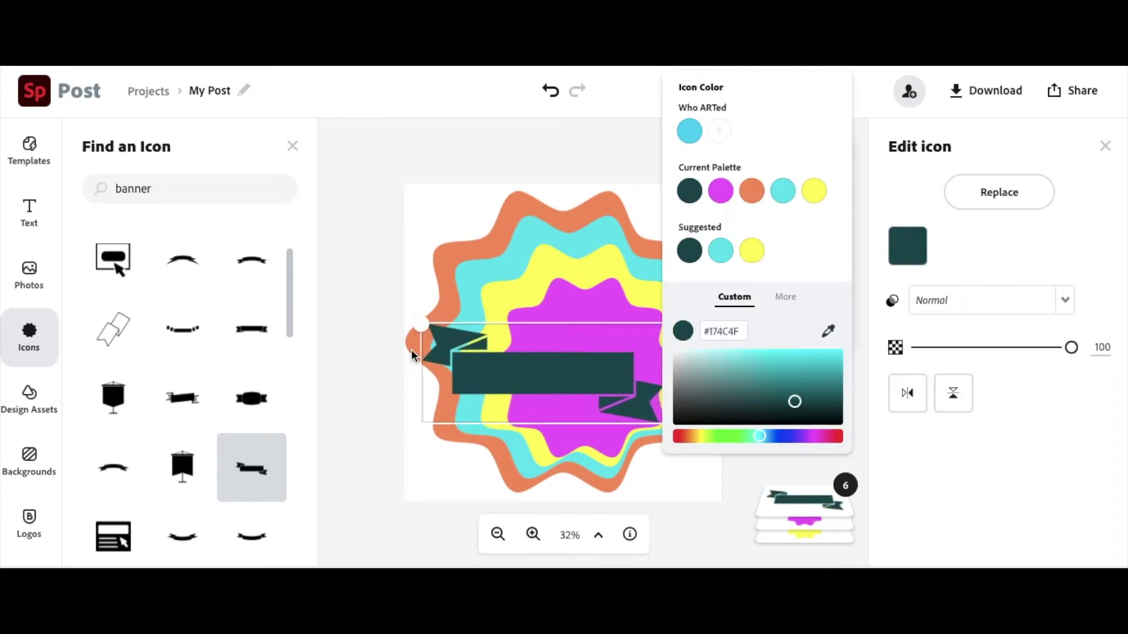
{"action": "left_click_drag", "start_coordinate": [659, 425], "coordinate": [720, 446]}
{"action": "mouse_move", "coordinate": [551, 382]}
{"action": "left_mouse_down"}
{"action": "mouse_move", "coordinate": [549, 415]}
{"action": "mouse_move", "coordinate": [546, 287]}
{"action": "mouse_move", "coordinate": [549, 368]}
{"action": "left_mouse_up"}
{"action": "left_click_drag", "start_coordinate": [416, 307], "coordinate": [503, 345]}
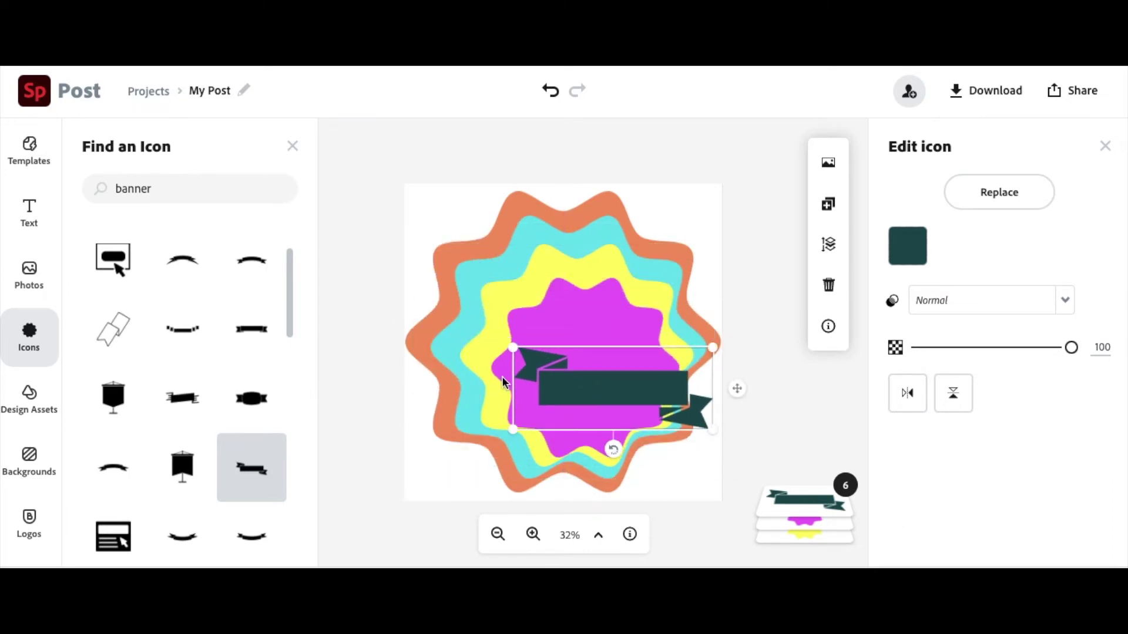
{"action": "left_click_drag", "start_coordinate": [579, 399], "coordinate": [562, 404]}
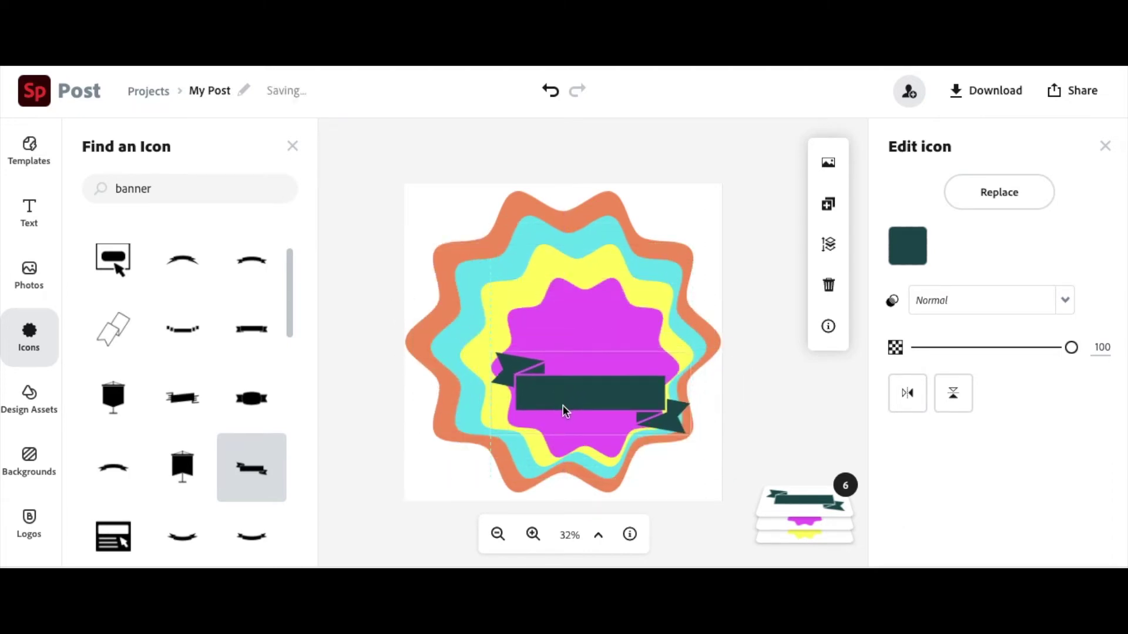
{"action": "left_click_drag", "start_coordinate": [562, 404], "coordinate": [565, 416]}
Add a new text box reading 'Needlessly Complicated'
{"action": "left_click", "coordinate": [29, 212]}
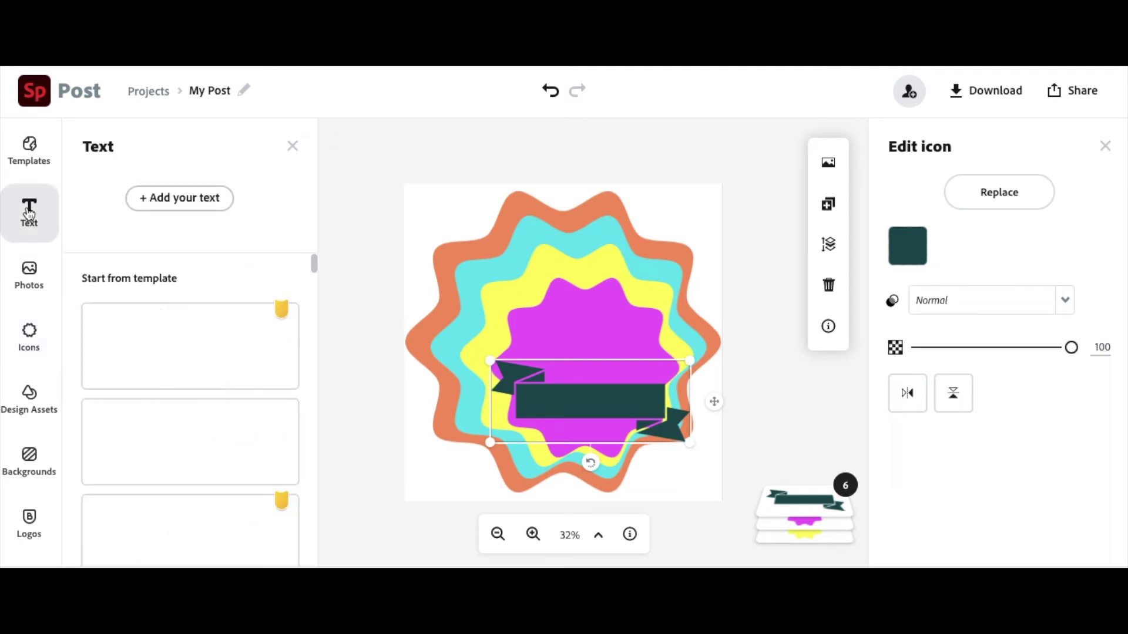
{"action": "left_click", "coordinate": [179, 198]}
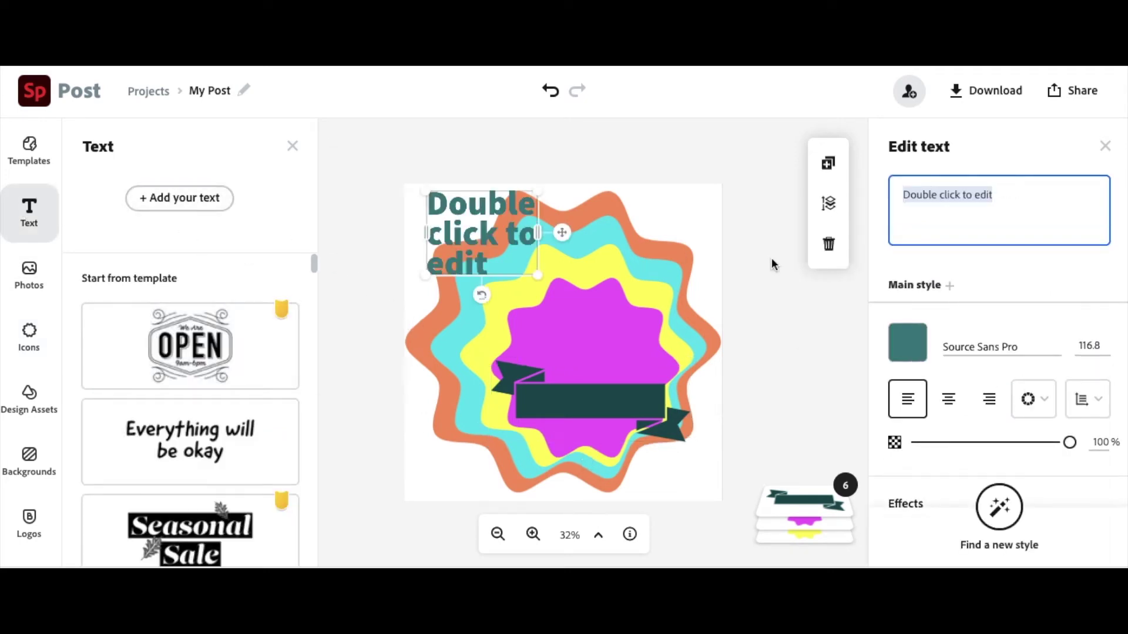
{"action": "type", "text": "Needl"}
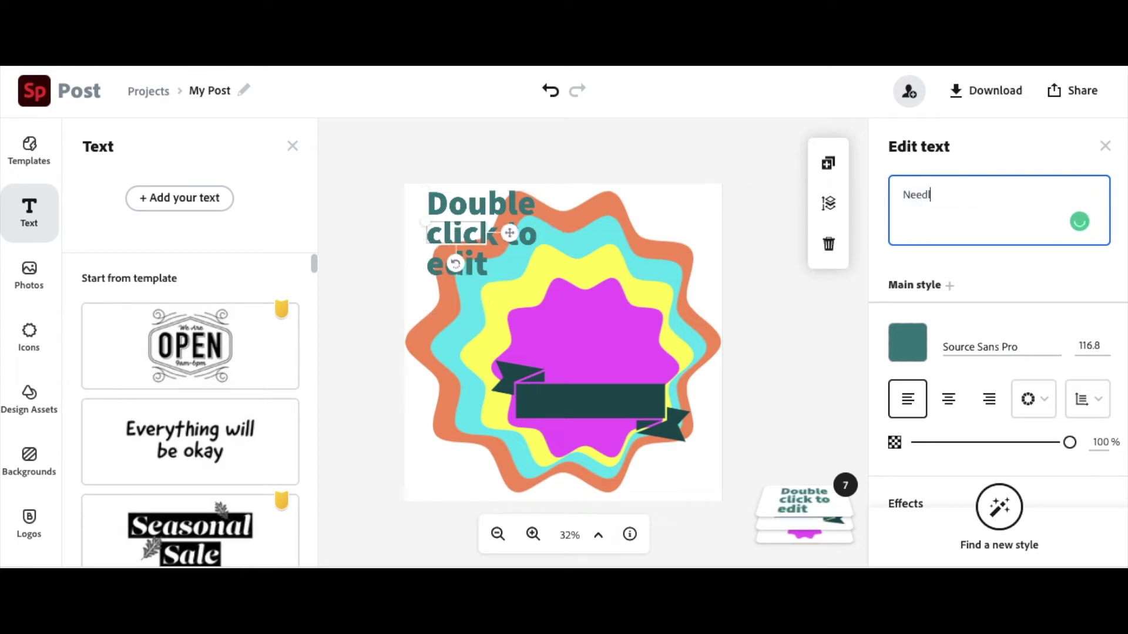
{"action": "type", "text": "essly "}
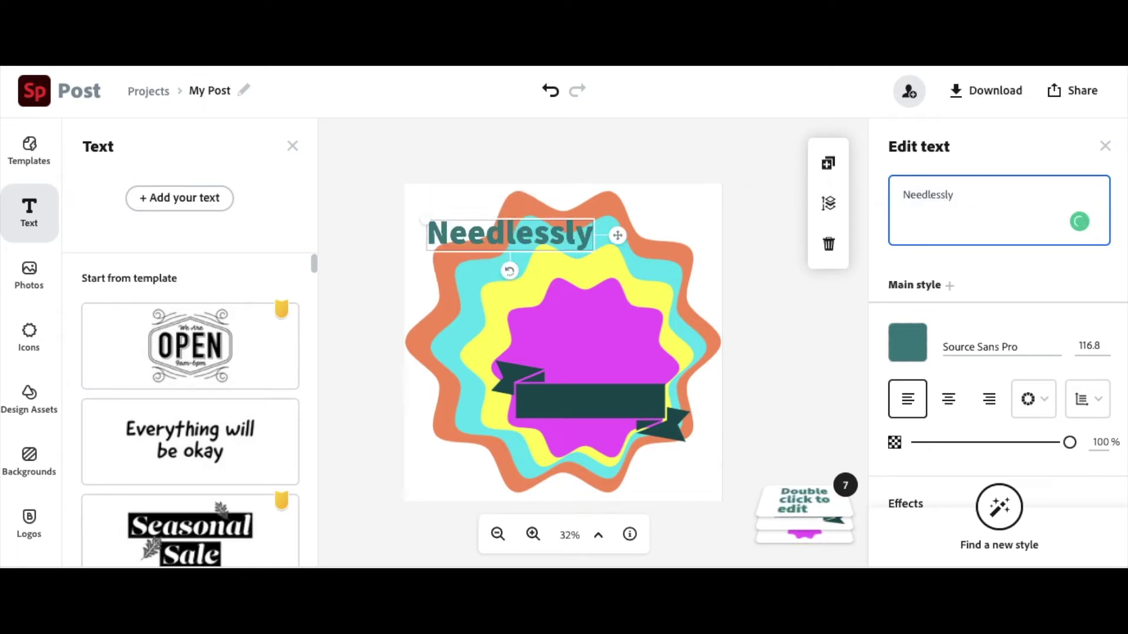
{"action": "type", "text": "Complicated"}
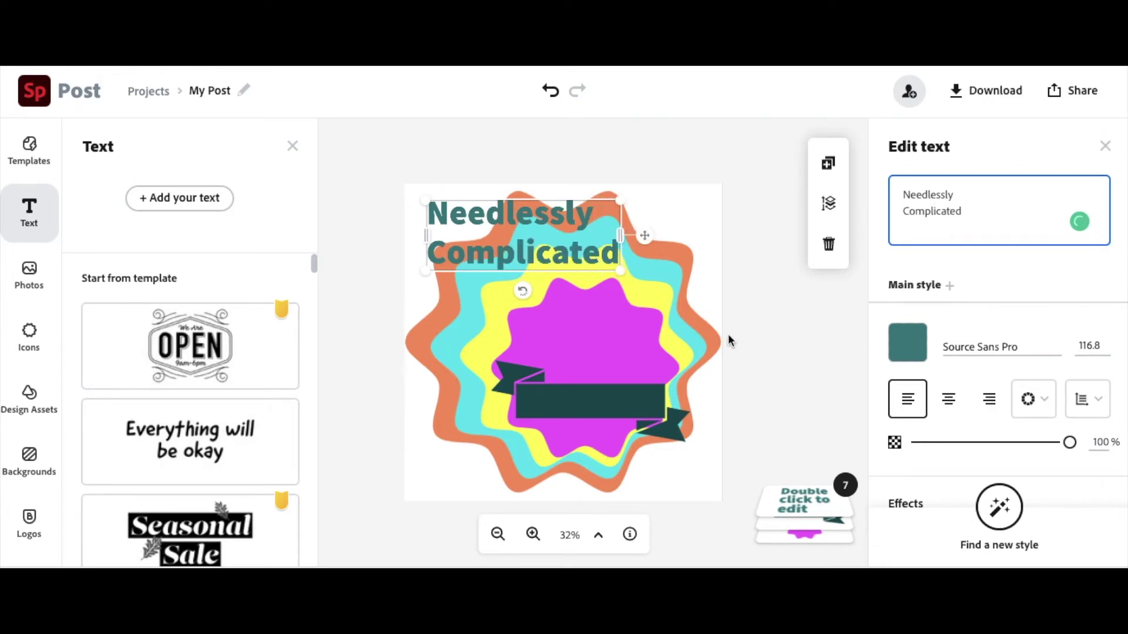
Make the 'Needlessly Complicated' text white, shrink it to size 46.3, and centre it on the banner
{"action": "left_click", "coordinate": [895, 335]}
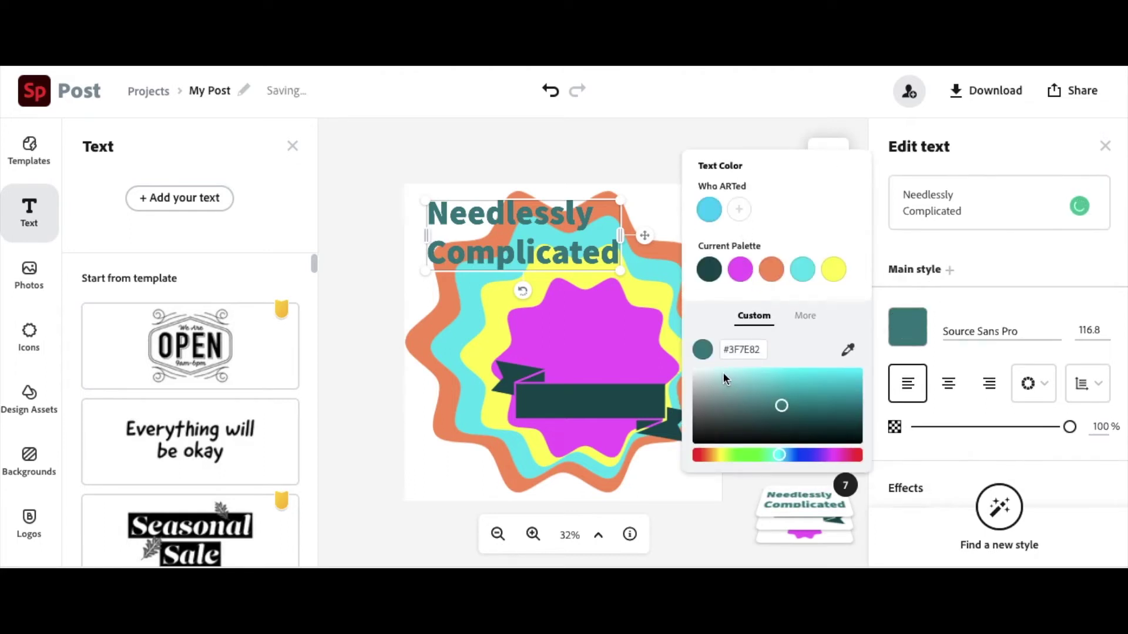
{"action": "left_click_drag", "start_coordinate": [724, 375], "coordinate": [667, 358]}
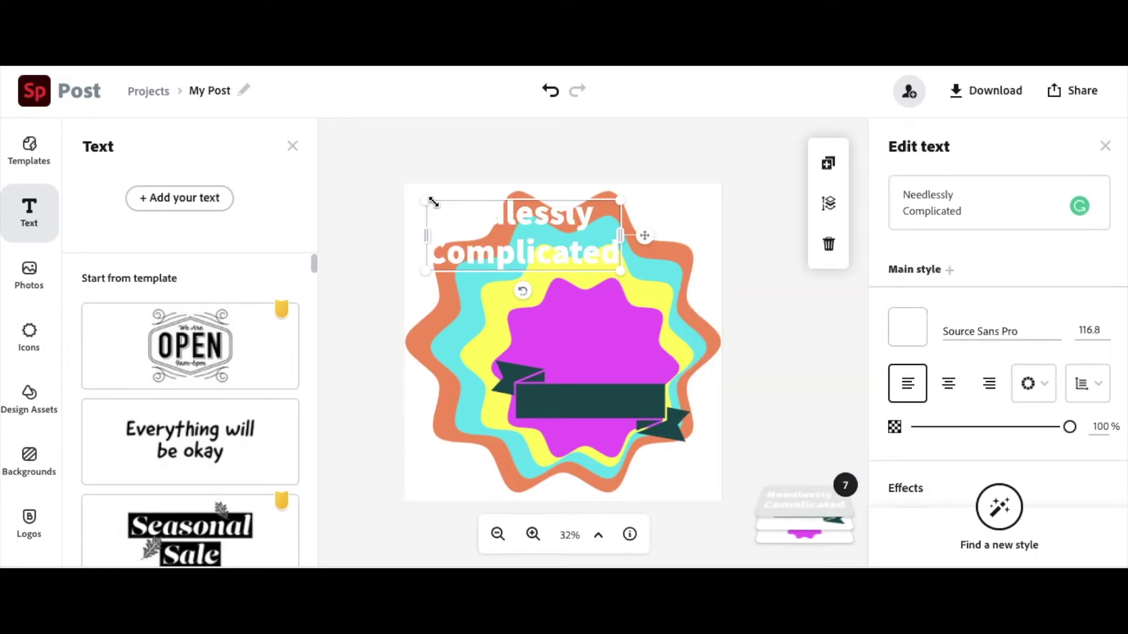
{"action": "left_click_drag", "start_coordinate": [426, 207], "coordinate": [579, 405]}
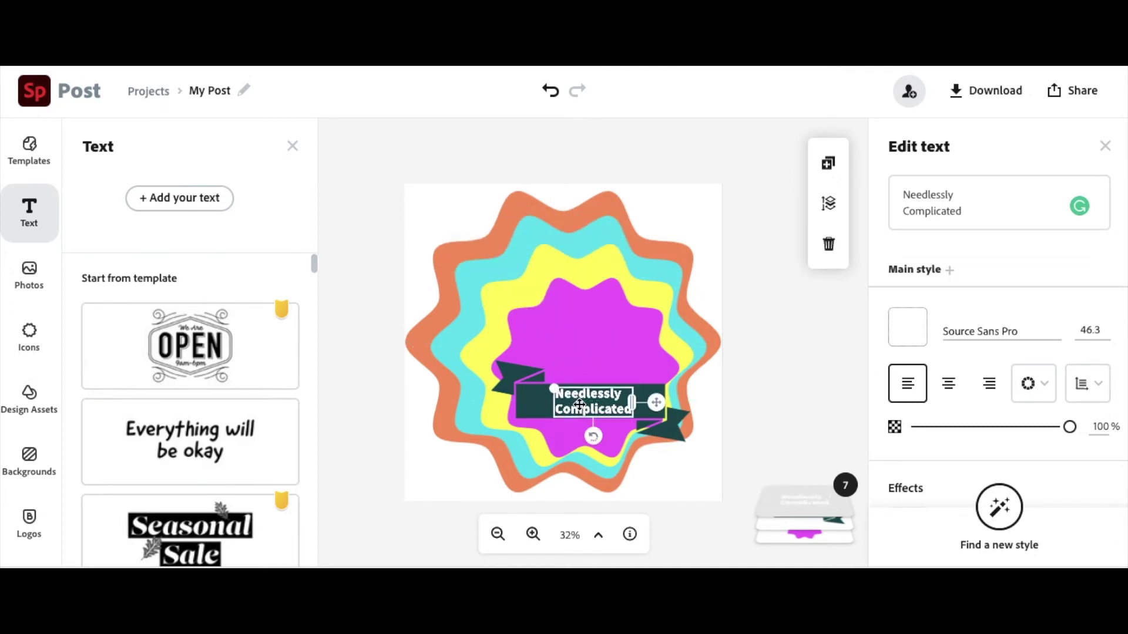
{"action": "left_click", "coordinate": [438, 334]}
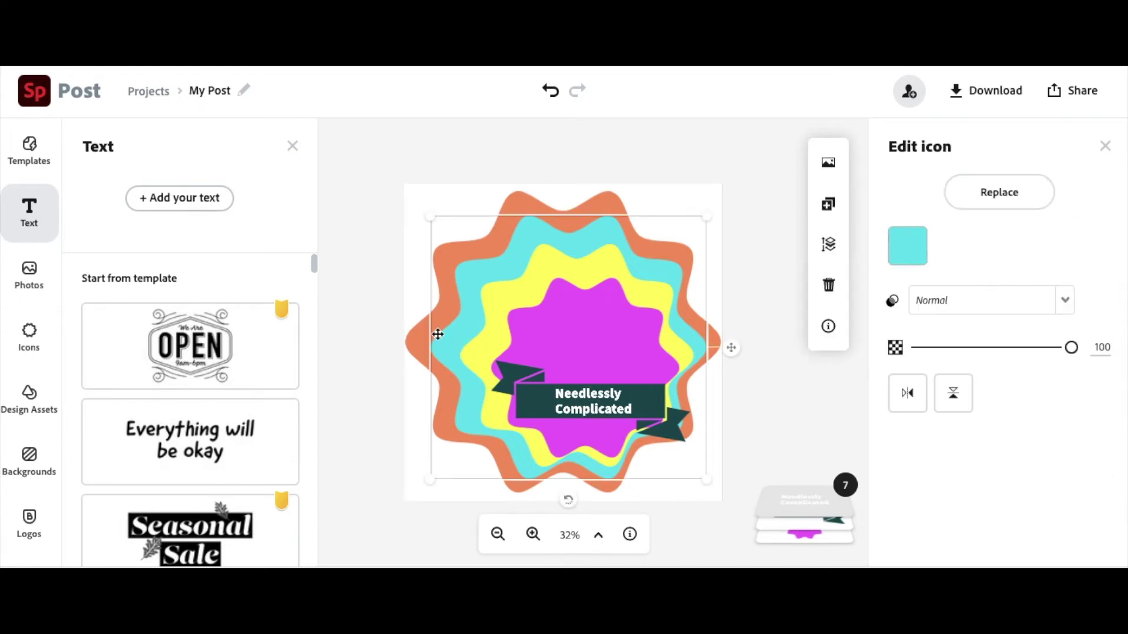
Search the icons for 'confused' and place the brain icon in the starburst's centre
{"action": "left_click", "coordinate": [371, 317]}
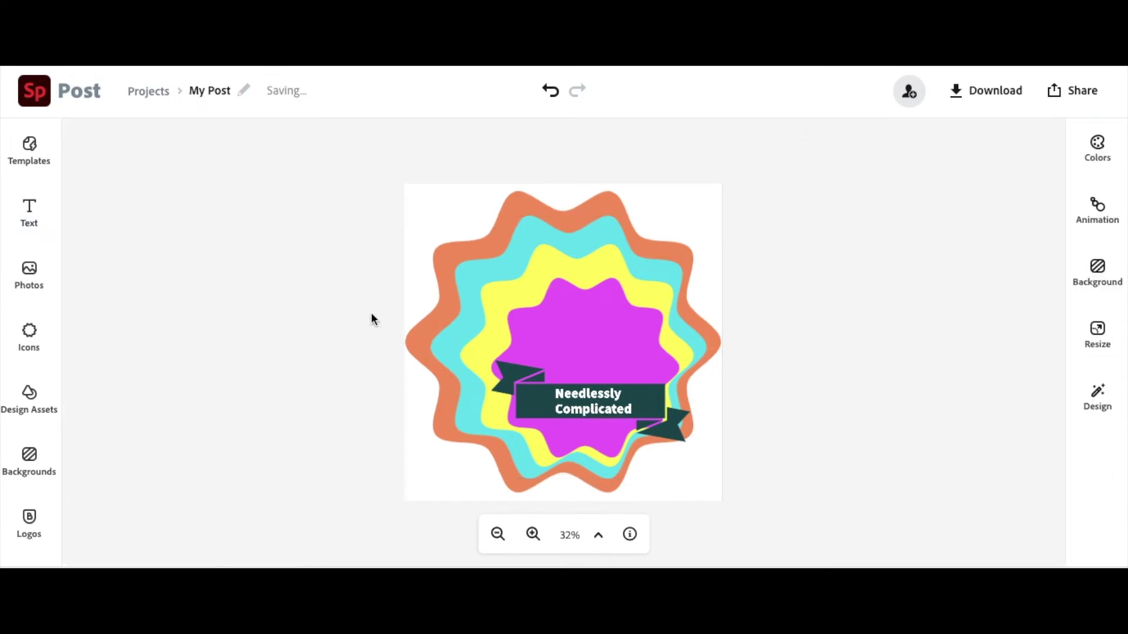
{"action": "left_click", "coordinate": [37, 334]}
{"action": "left_click_drag", "start_coordinate": [150, 188], "coordinate": [43, 189]}
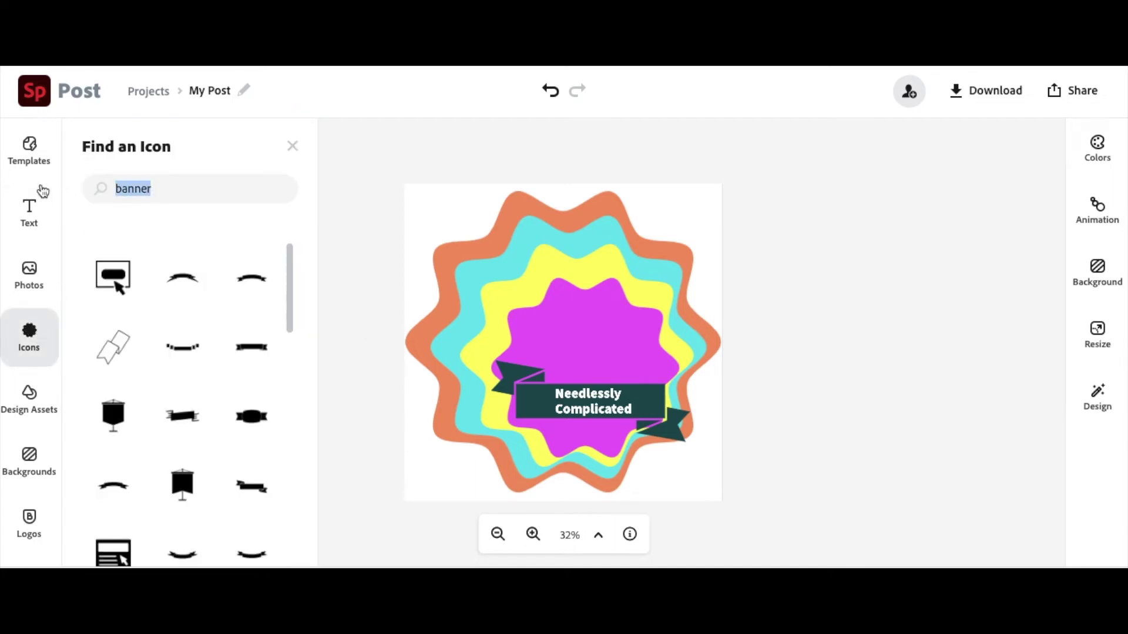
{"action": "type", "text": "confu"}
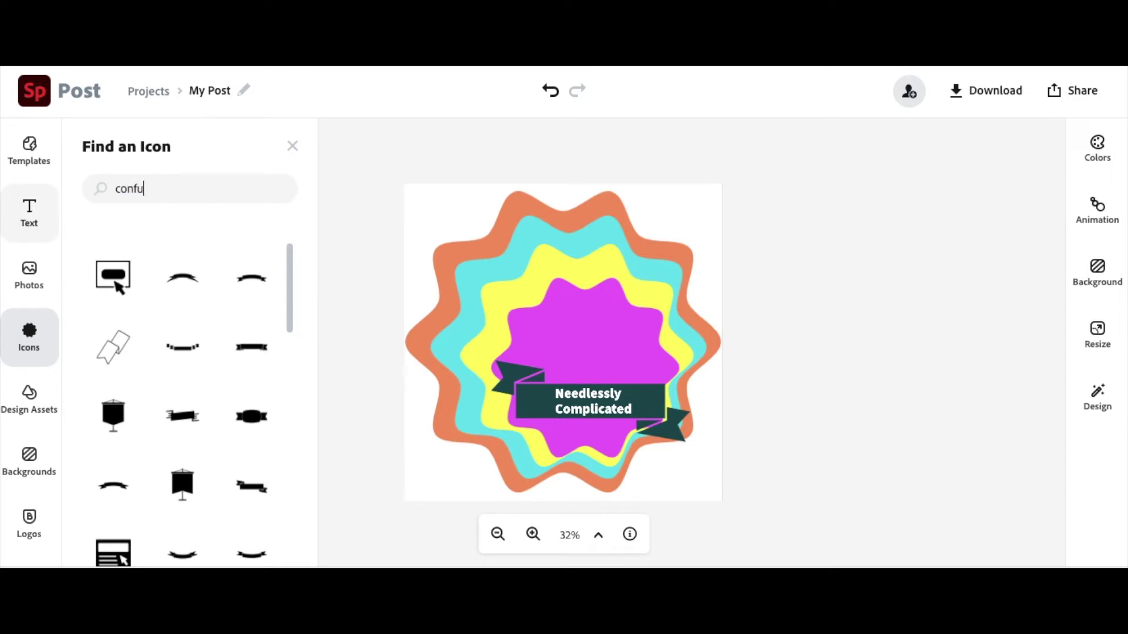
{"action": "type", "text": "sed"}
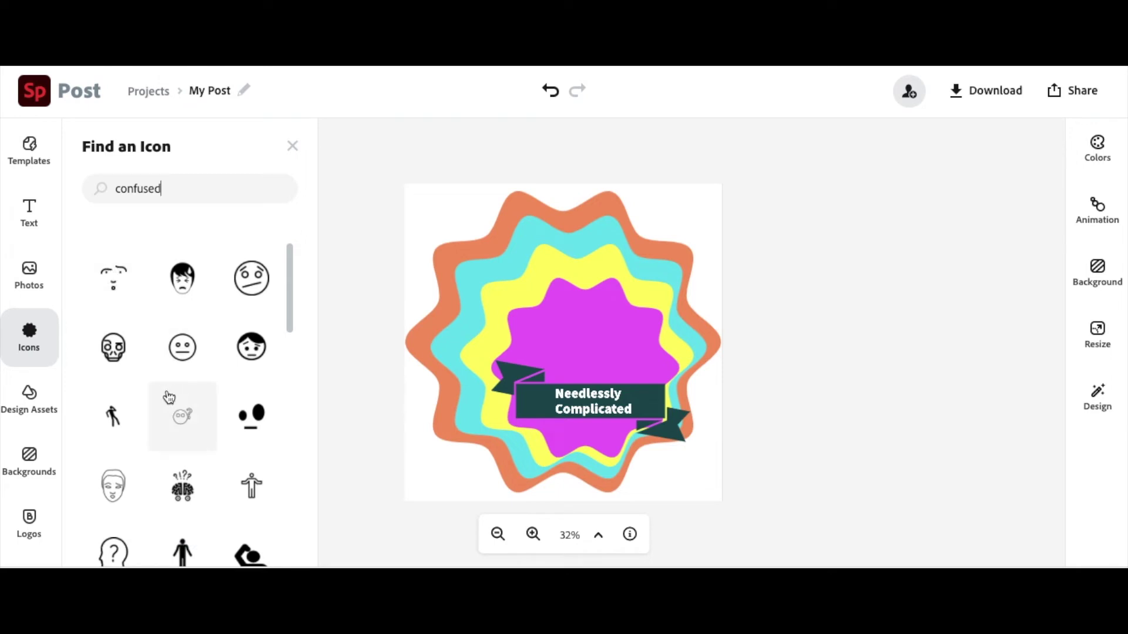
{"action": "left_click", "coordinate": [182, 485]}
{"action": "left_click_drag", "start_coordinate": [182, 486], "coordinate": [588, 321]}
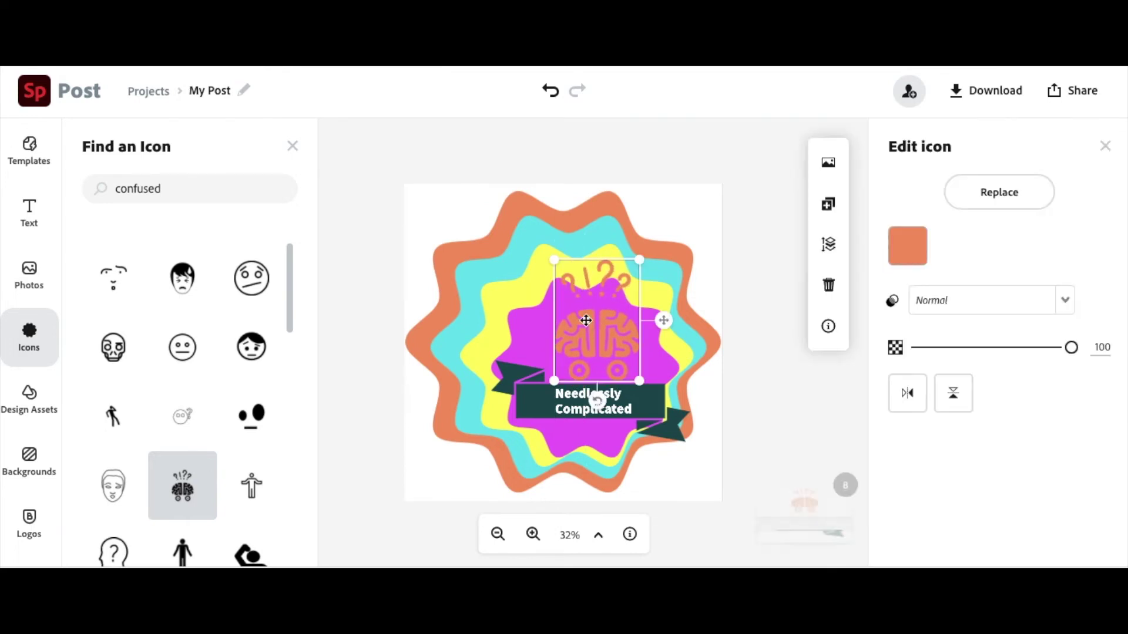
Recolour the brain icon dark teal (#174C4F)
{"action": "left_click", "coordinate": [892, 238]}
{"action": "left_click", "coordinate": [689, 188]}
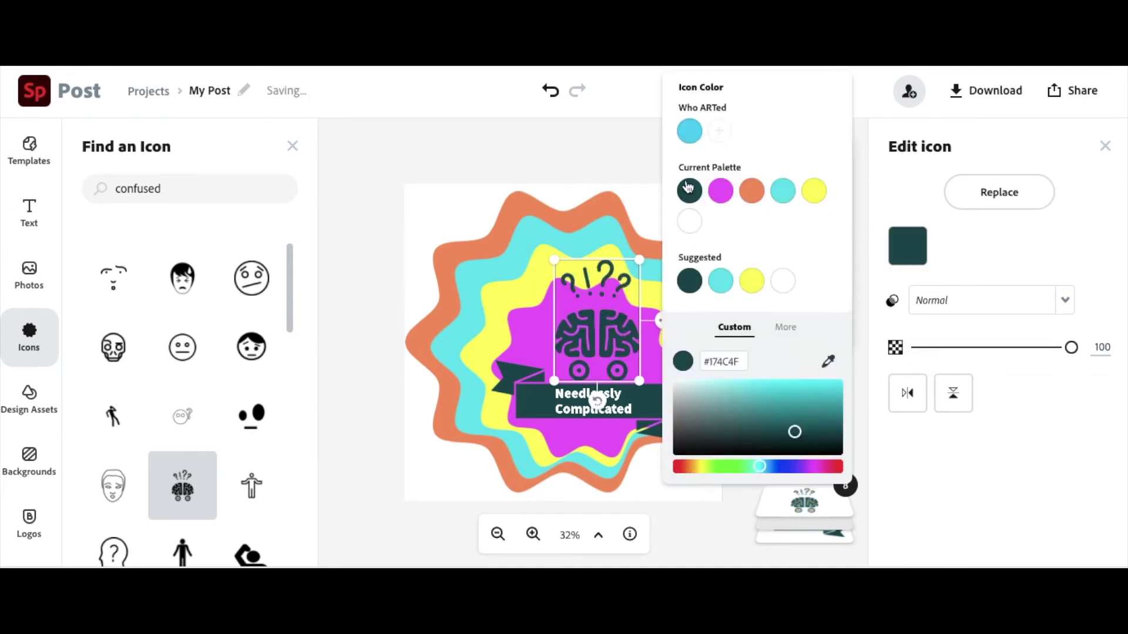
{"action": "left_click", "coordinate": [474, 157]}
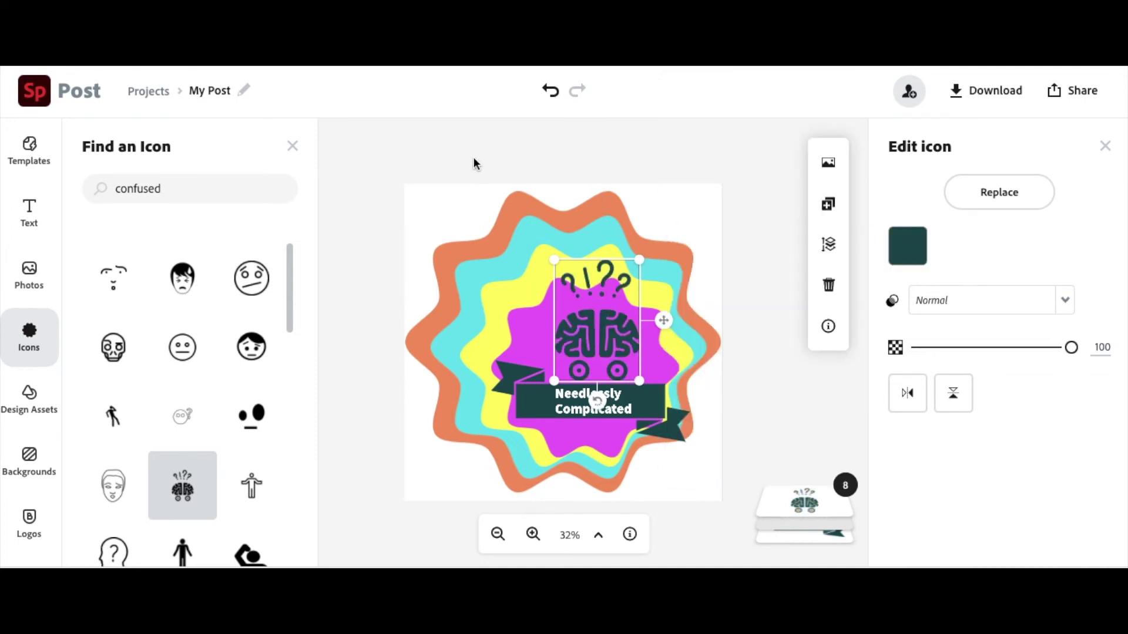
{"action": "left_click", "coordinate": [725, 195]}
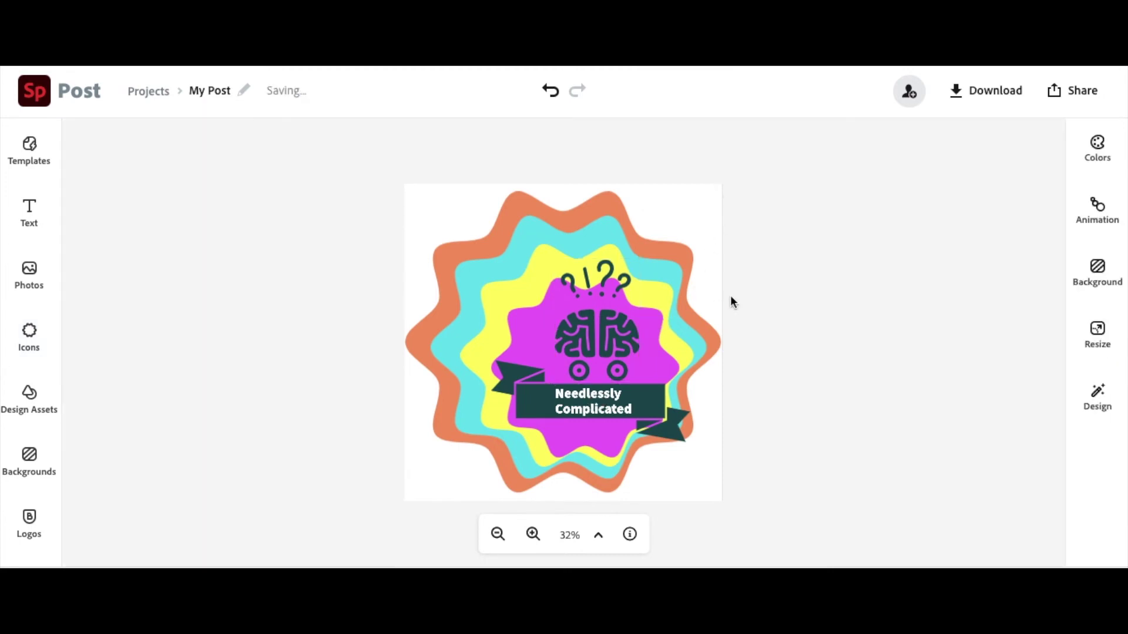
{"action": "left_click", "coordinate": [595, 337]}
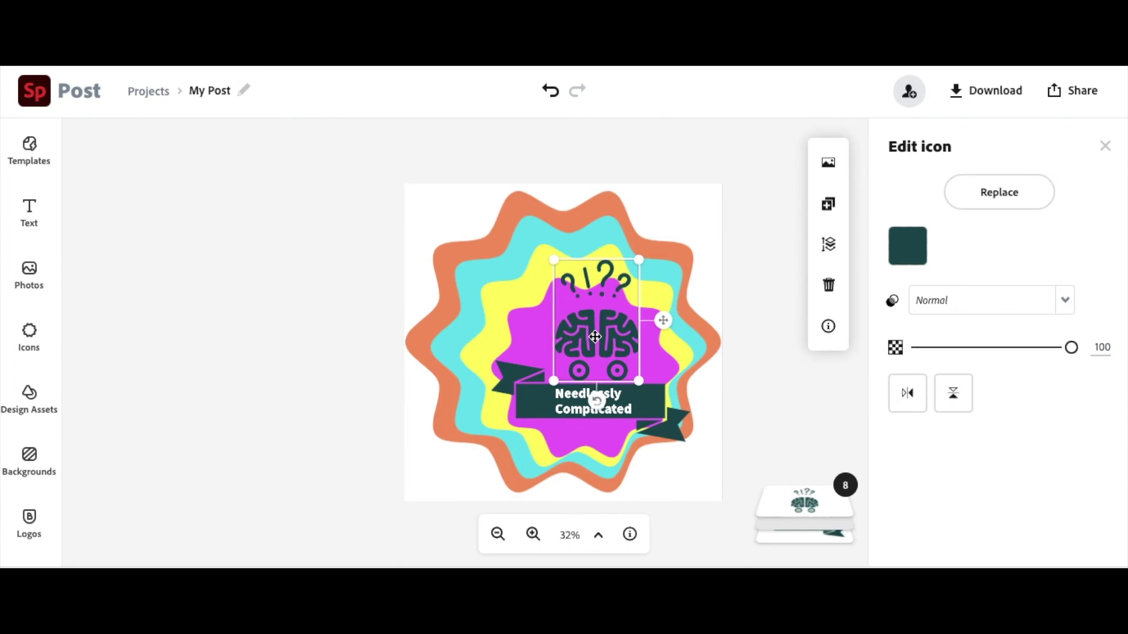
Nudge the brain icon left so it sits centred above the banner
{"action": "key", "text": "Left"}
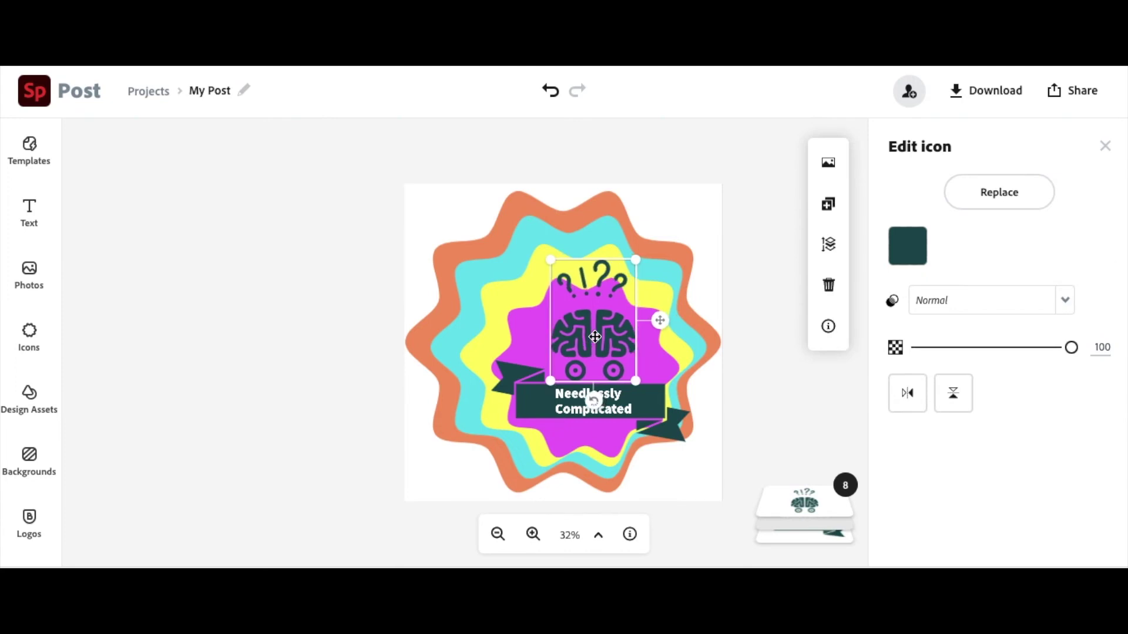
{"action": "left_click_drag", "start_coordinate": [587, 338], "coordinate": [584, 341]}
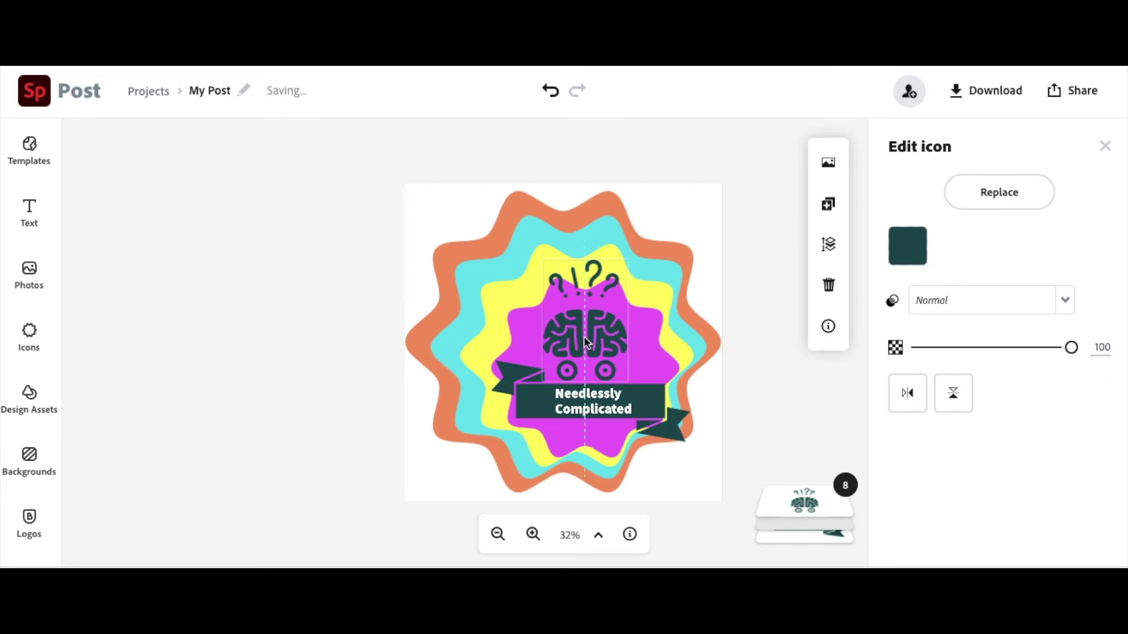
{"action": "left_click_drag", "start_coordinate": [584, 337], "coordinate": [585, 338]}
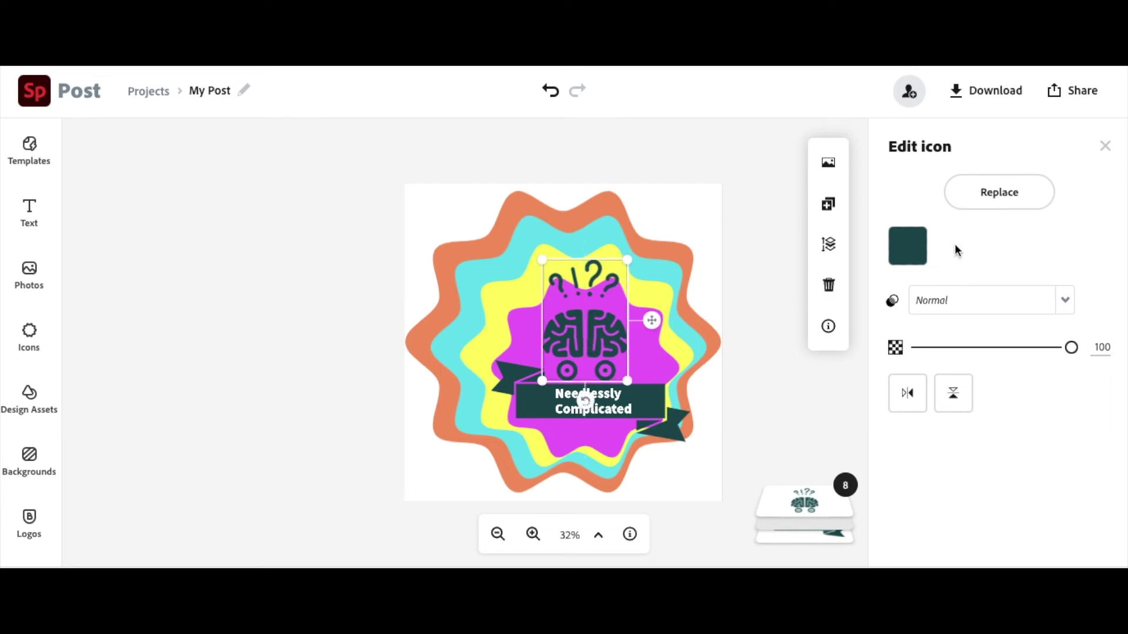
{"action": "left_click", "coordinate": [741, 187]}
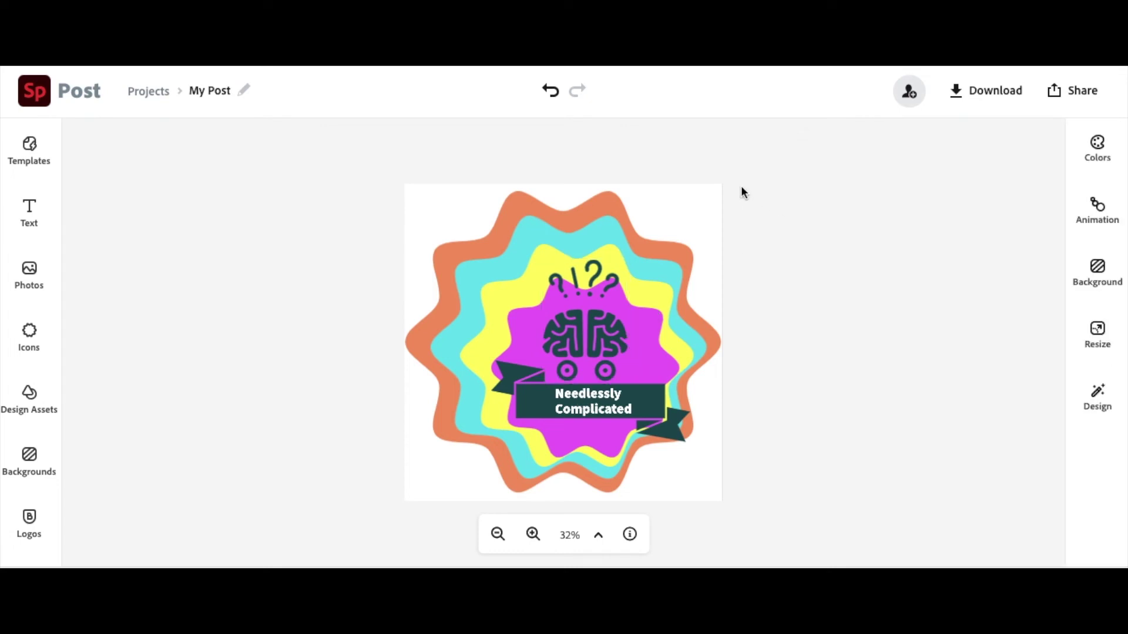
{"action": "left_click", "coordinate": [1003, 94]}
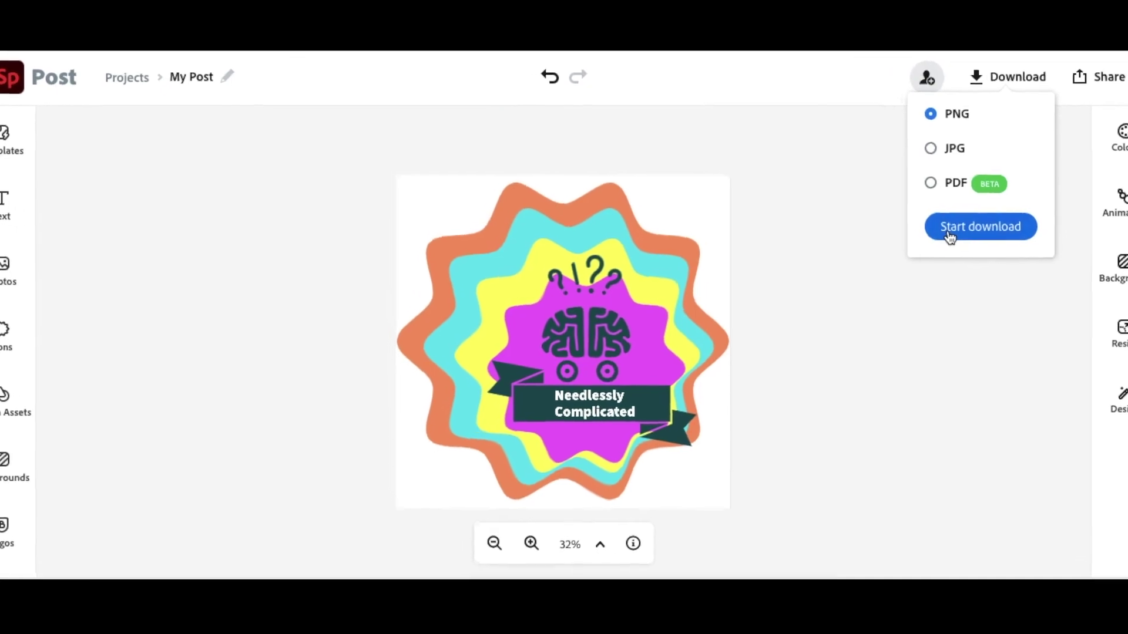
Start the PNG download of the badge to reach the background-type choice
{"action": "left_click", "coordinate": [994, 221]}
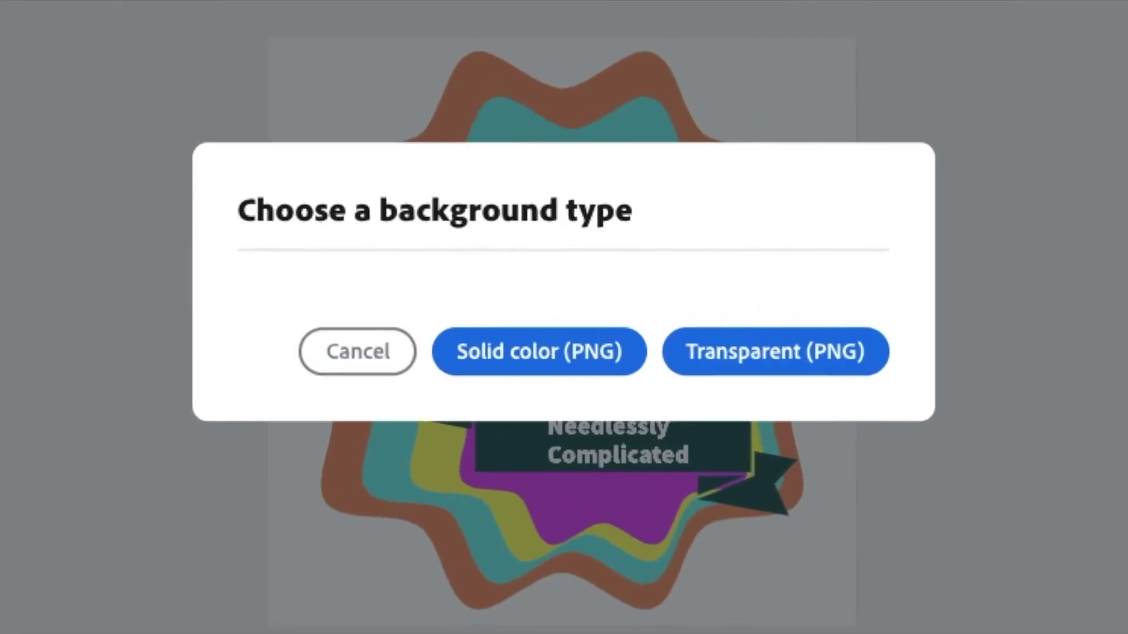